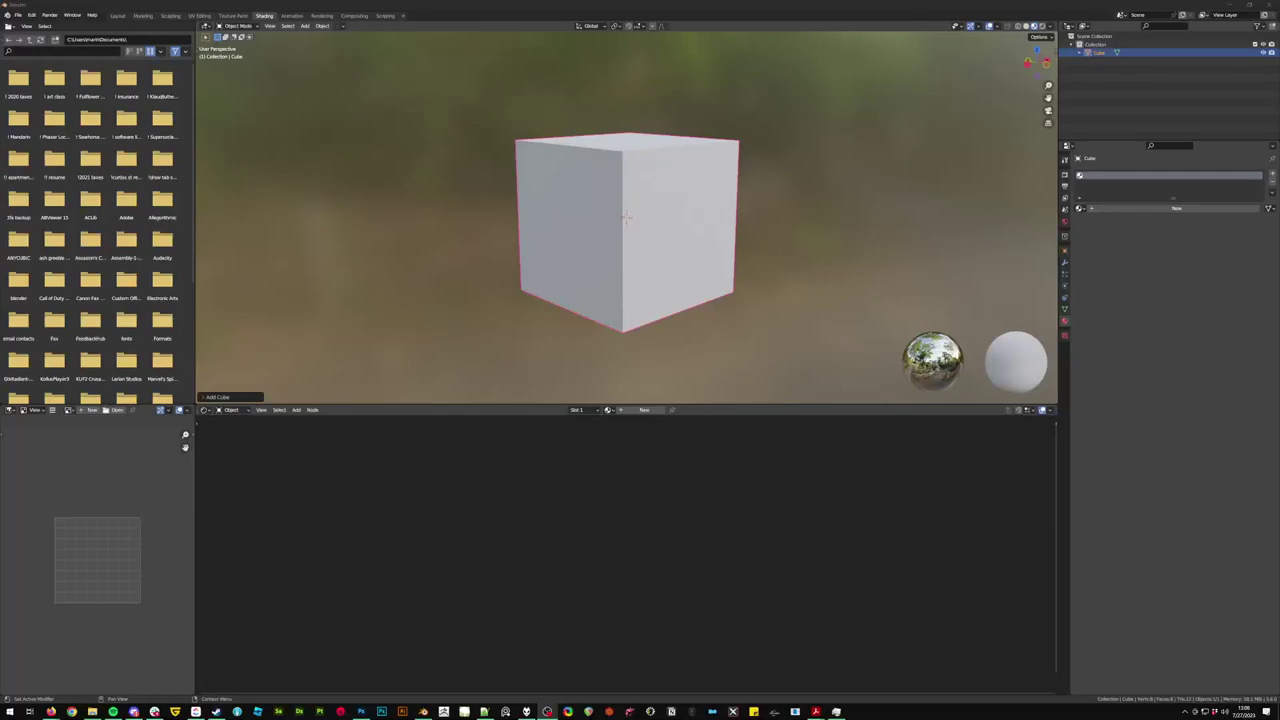
- Show the Shader Editor in the lower area and create a new material for the cube
click(701, 207)
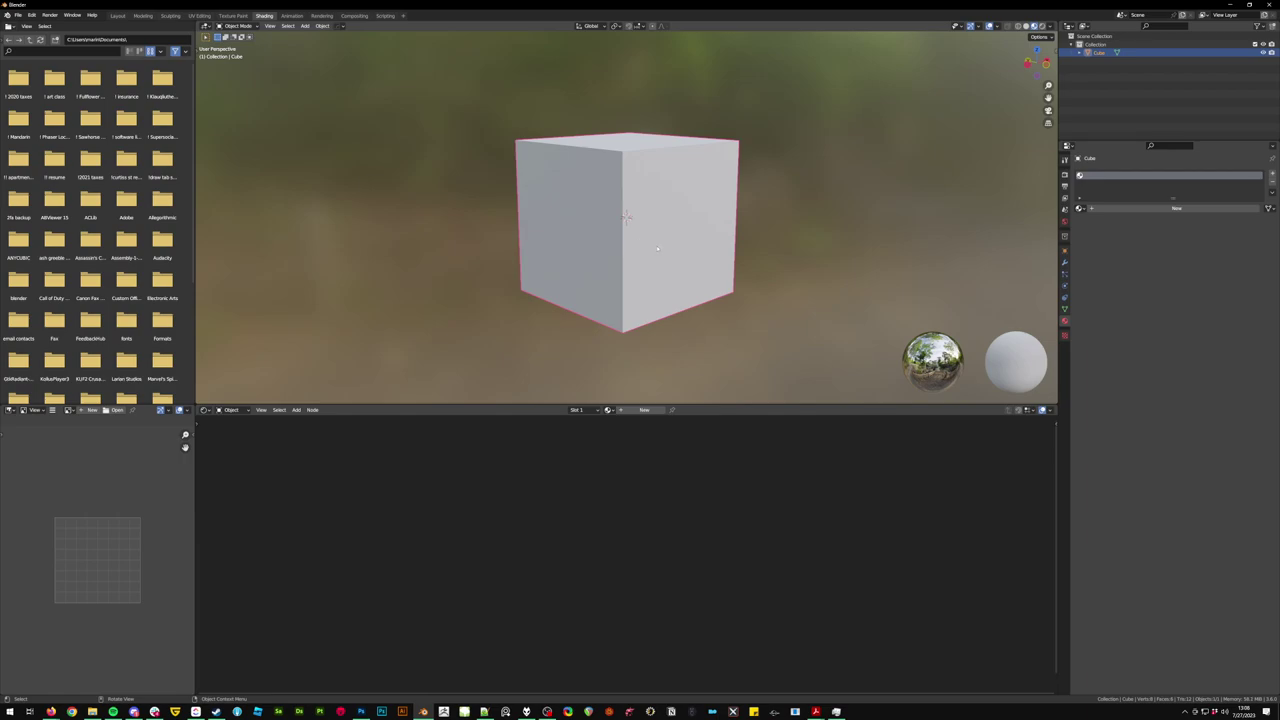
middle_drag(658, 248, 689, 247)
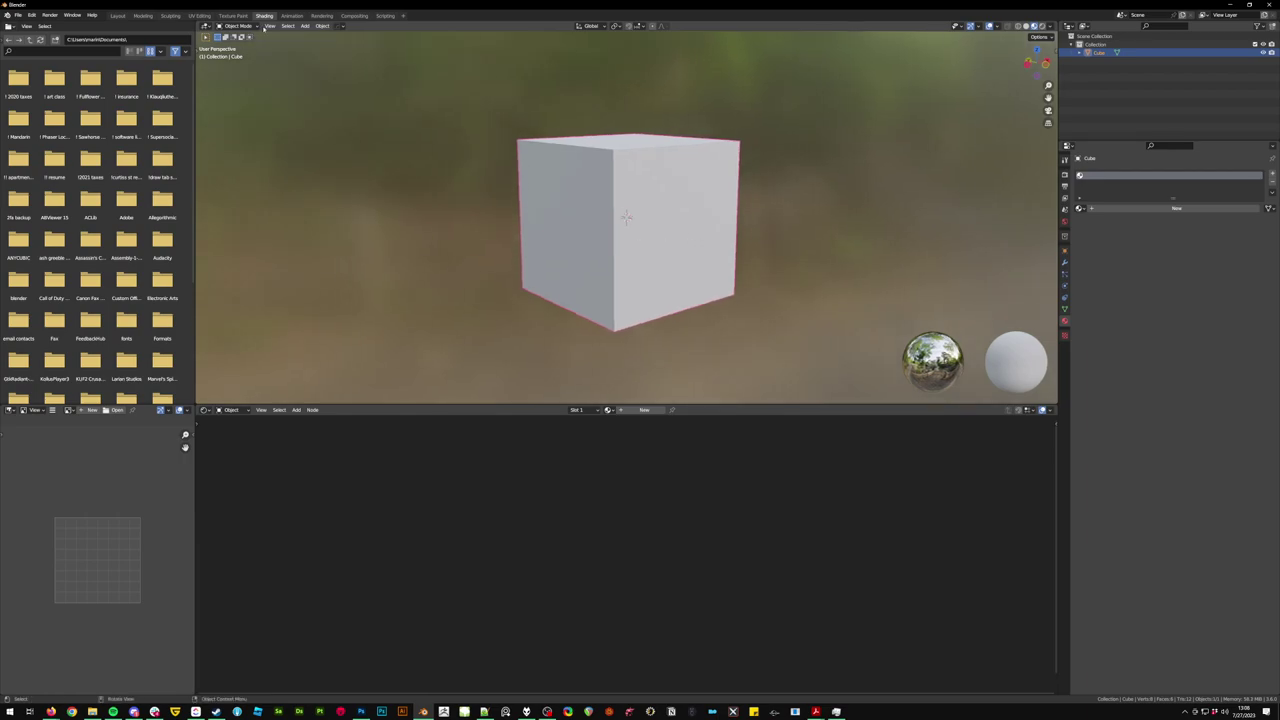
click(206, 410)
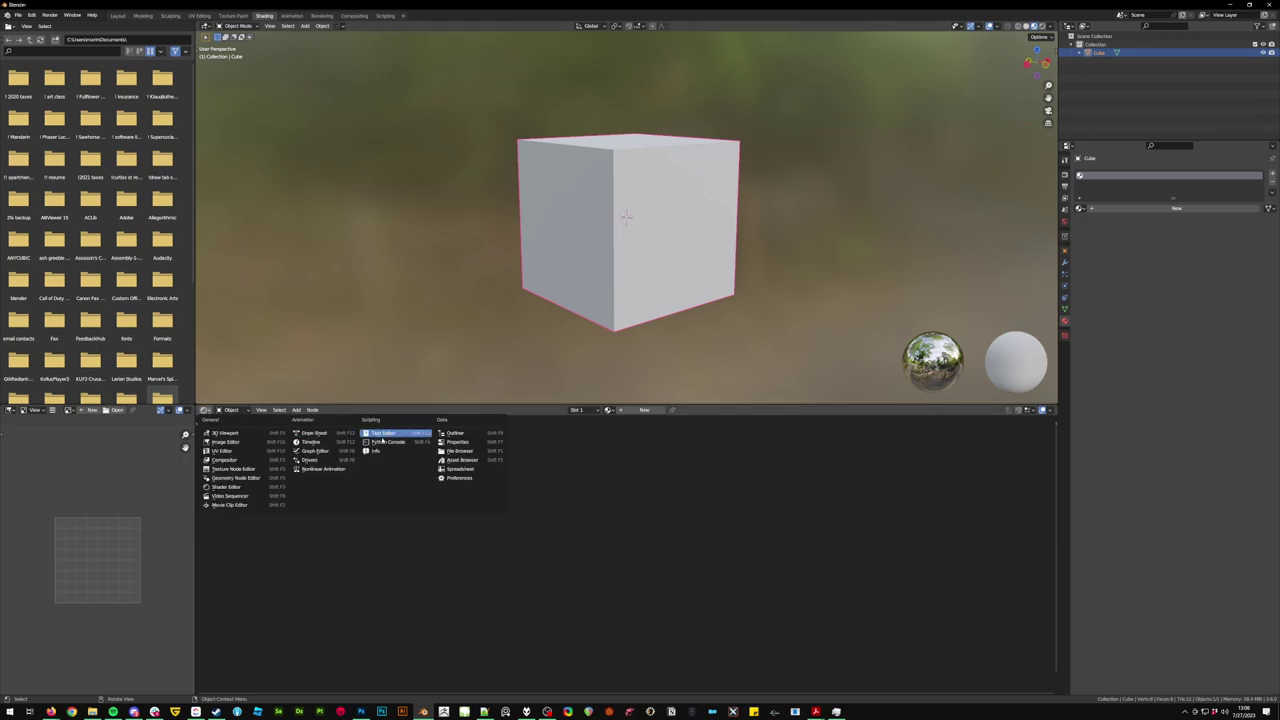
click(228, 487)
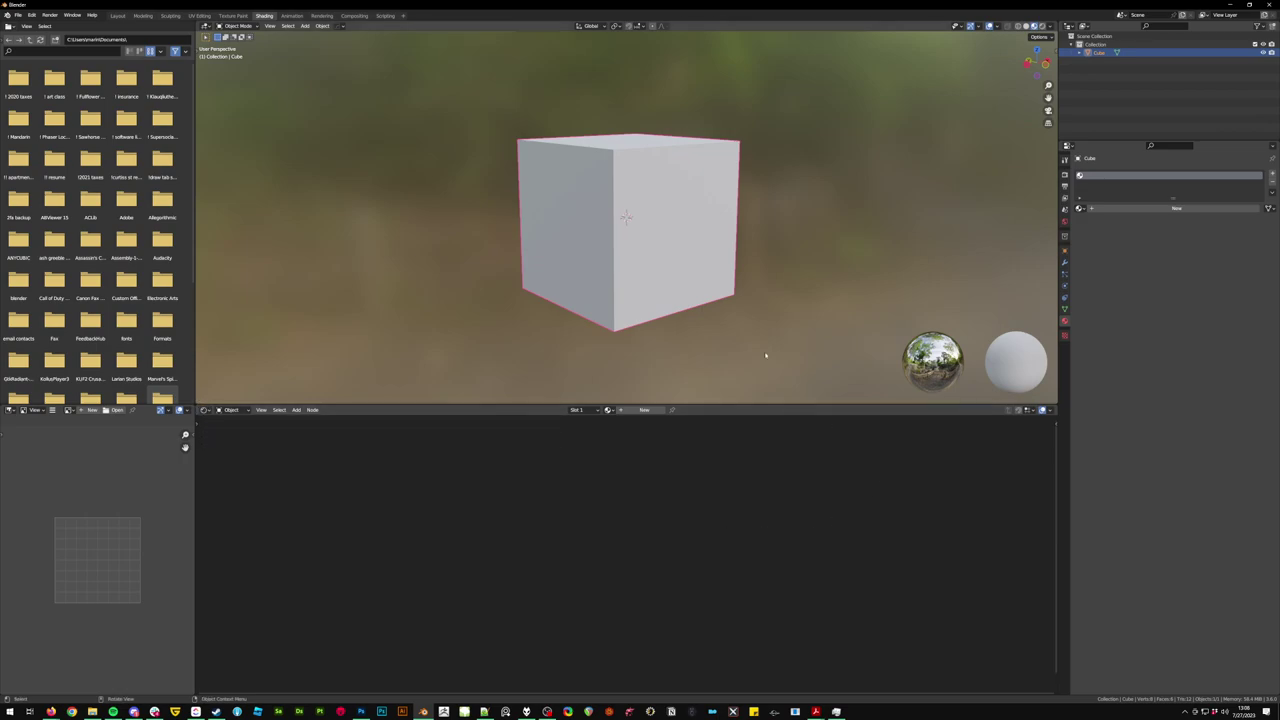
click(1066, 323)
click(1140, 212)
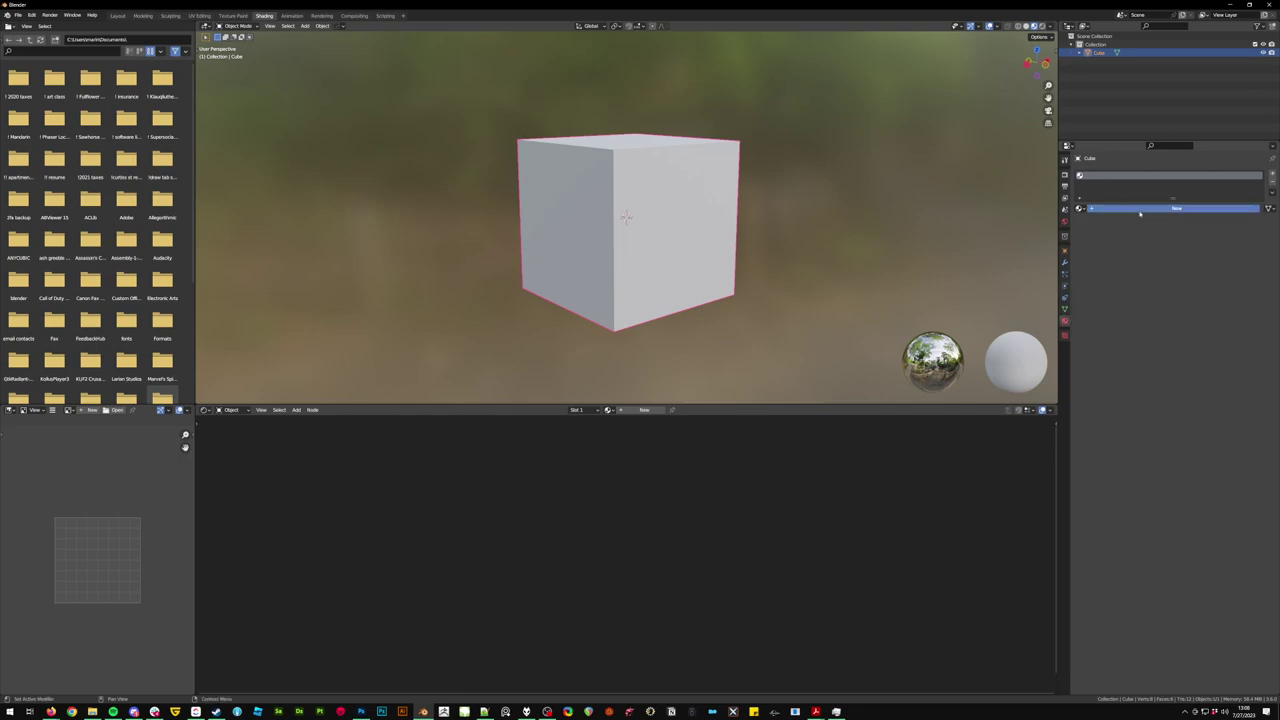
- Add an RGB node beside the Principled BSDF and set its color to green
middle_drag(557, 503, 624, 515)
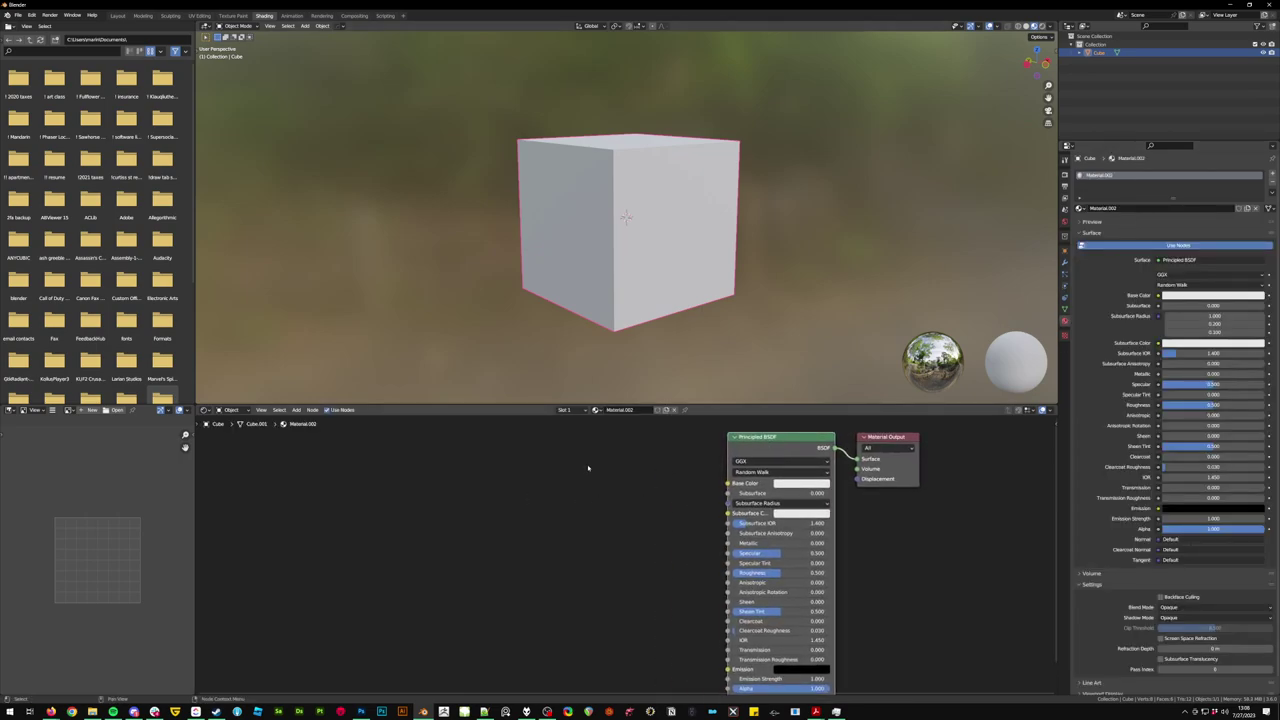
scroll(580, 480, up, 2)
key(shift+a)
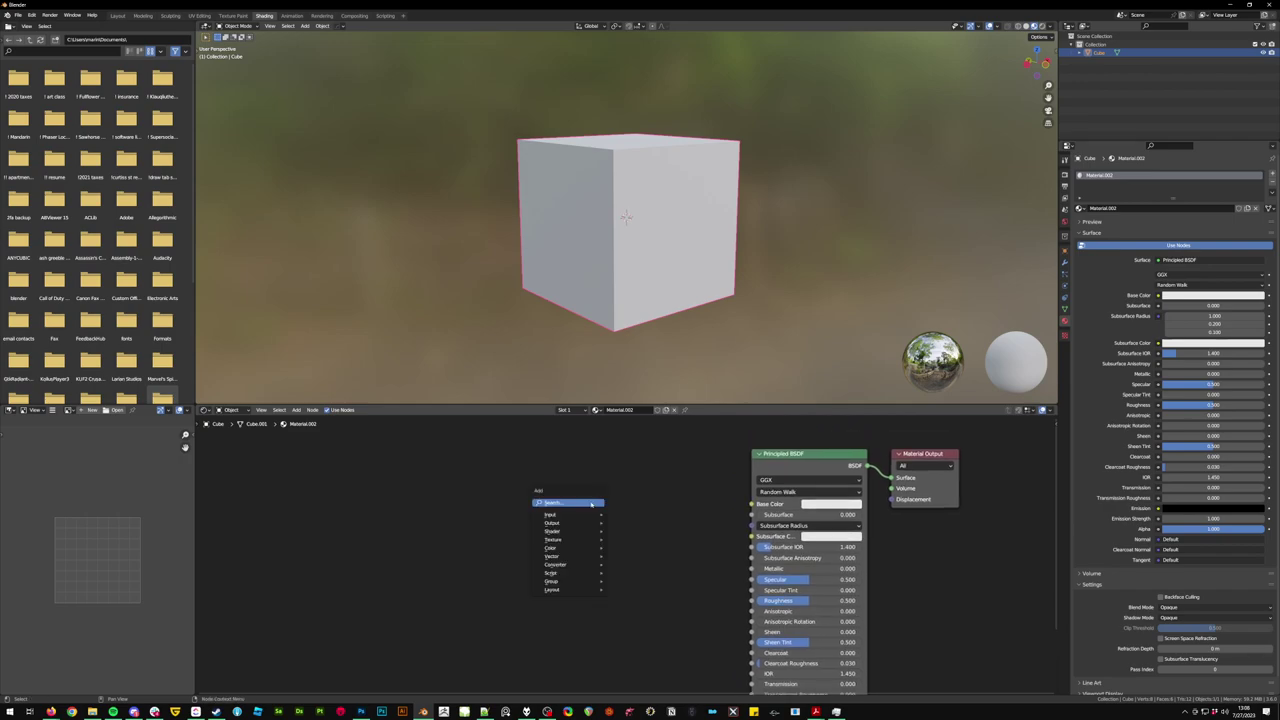
click(591, 502)
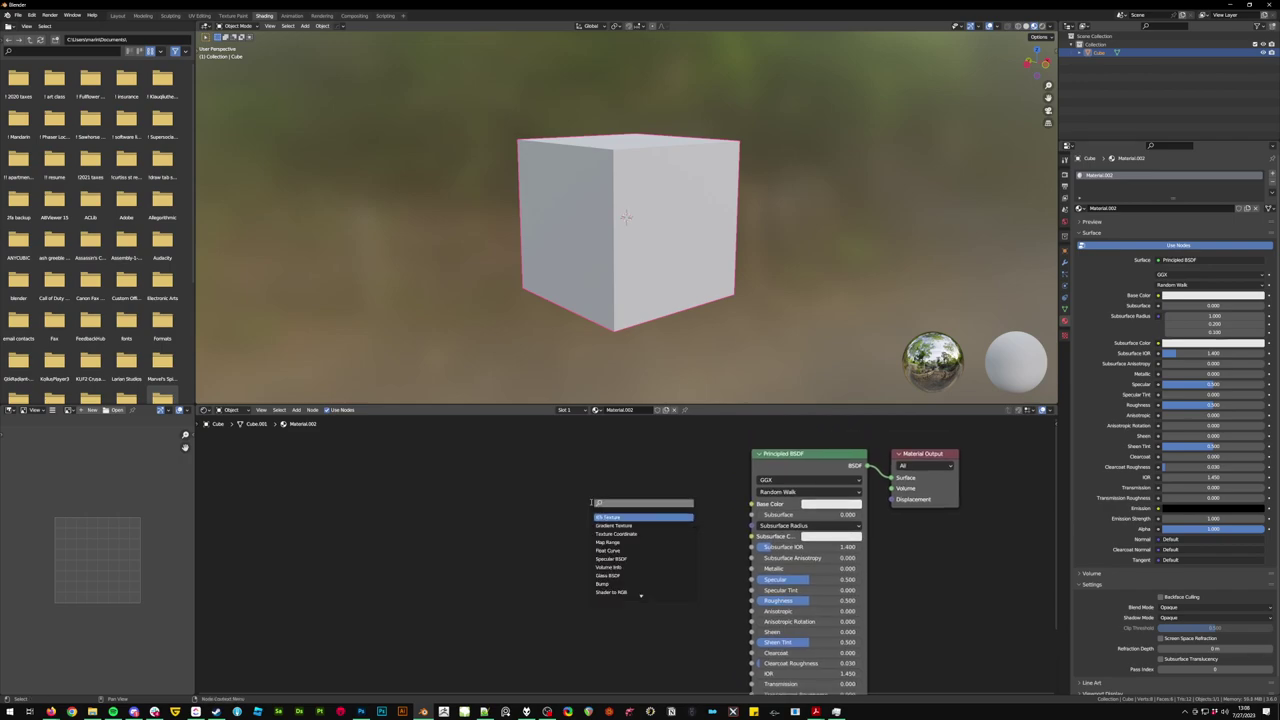
text(rgb)
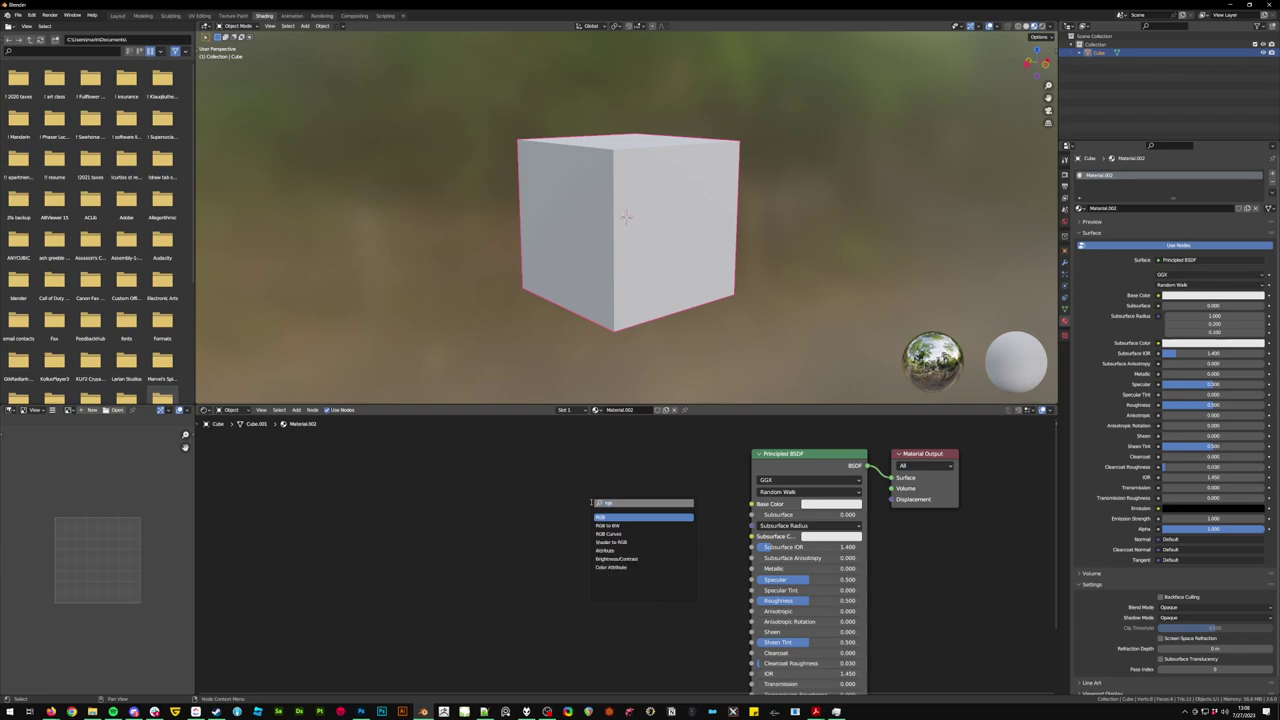
key(Return)
mouse_move(518, 488)
mouse_down()
mouse_move(530, 484)
mouse_move(521, 453)
mouse_move(502, 489)
mouse_up()
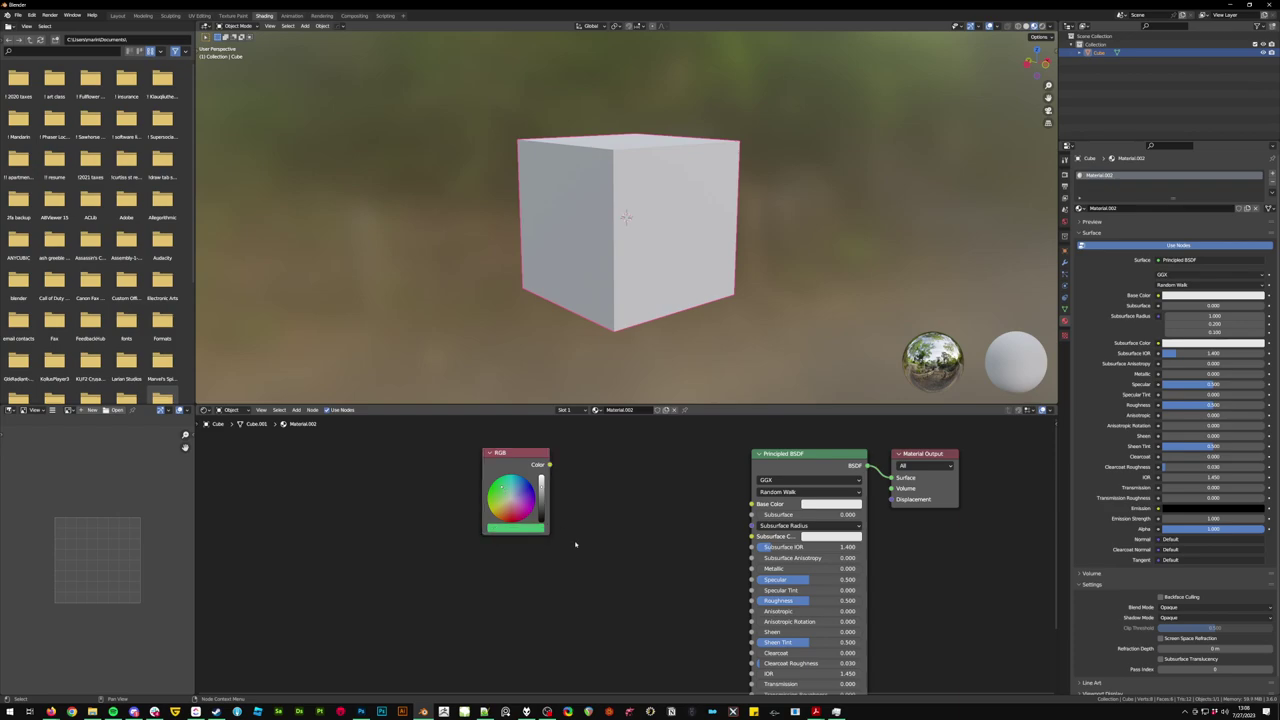
- Add a Mix Color node with Multiply blending and set its factor to 1.000
middle_drag(574, 546, 561, 540)
key(shift+a)
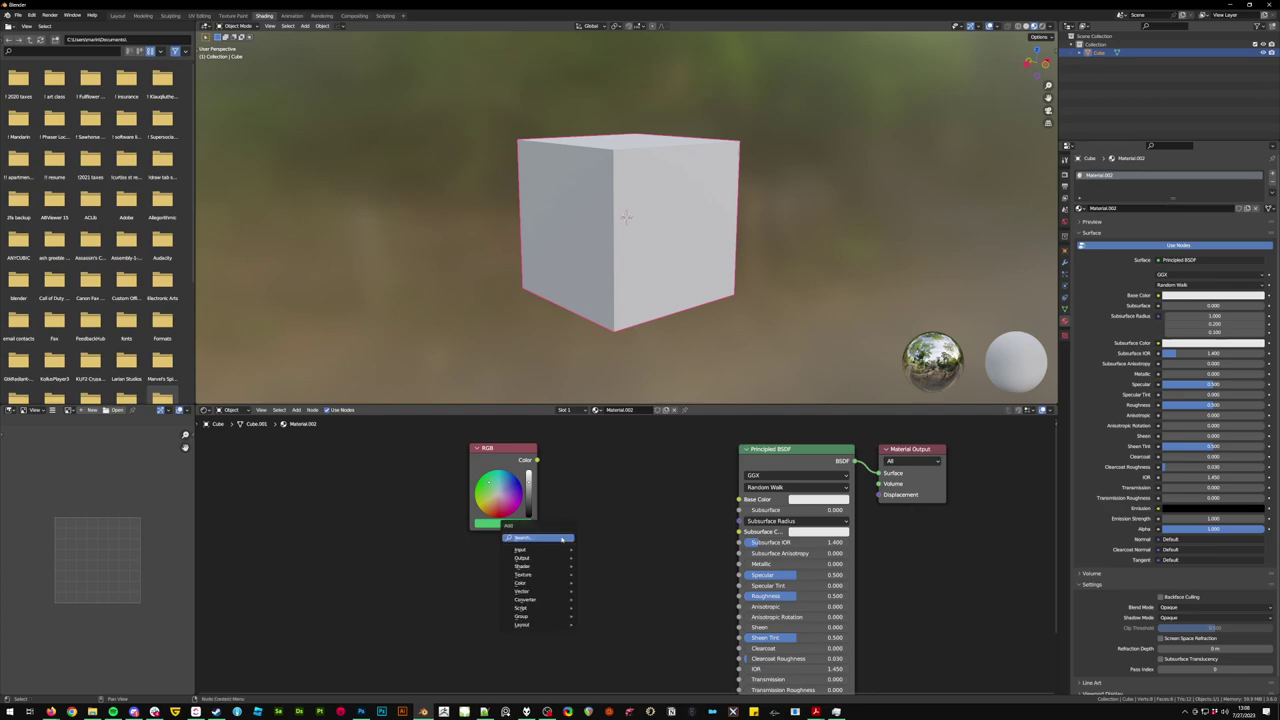
click(562, 538)
text(mix)
key(Return)
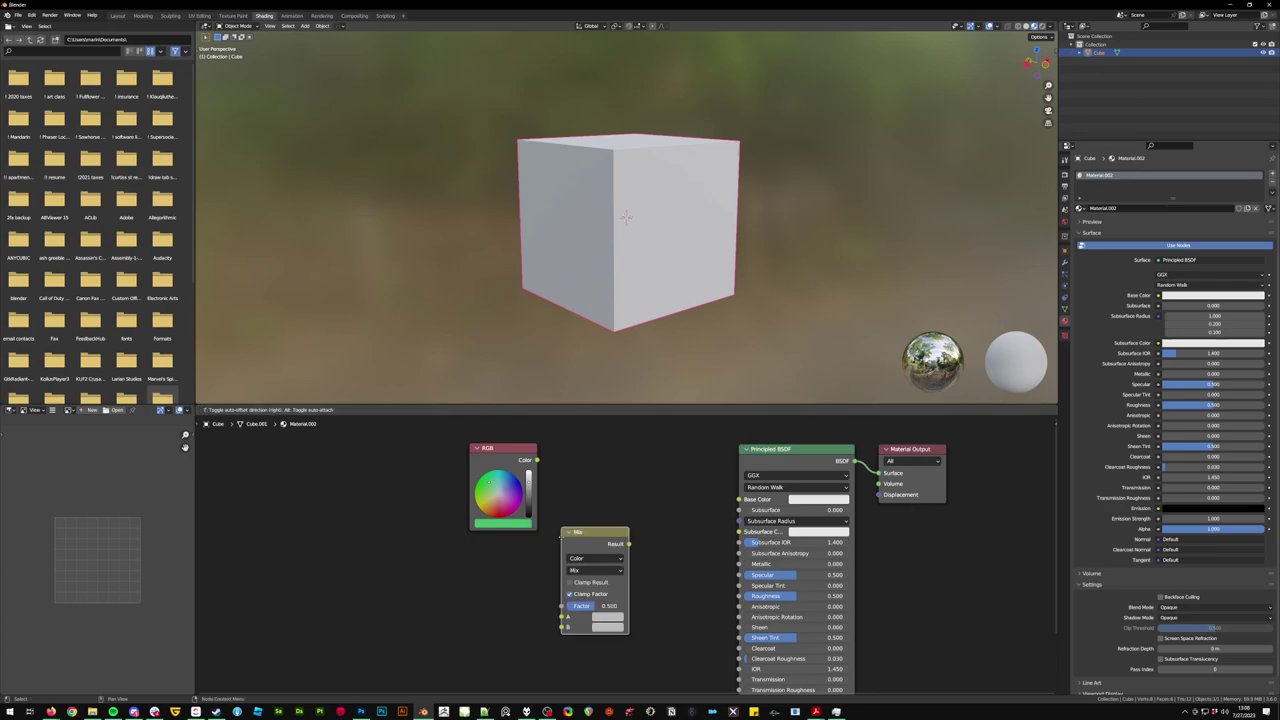
click(588, 529)
click(606, 557)
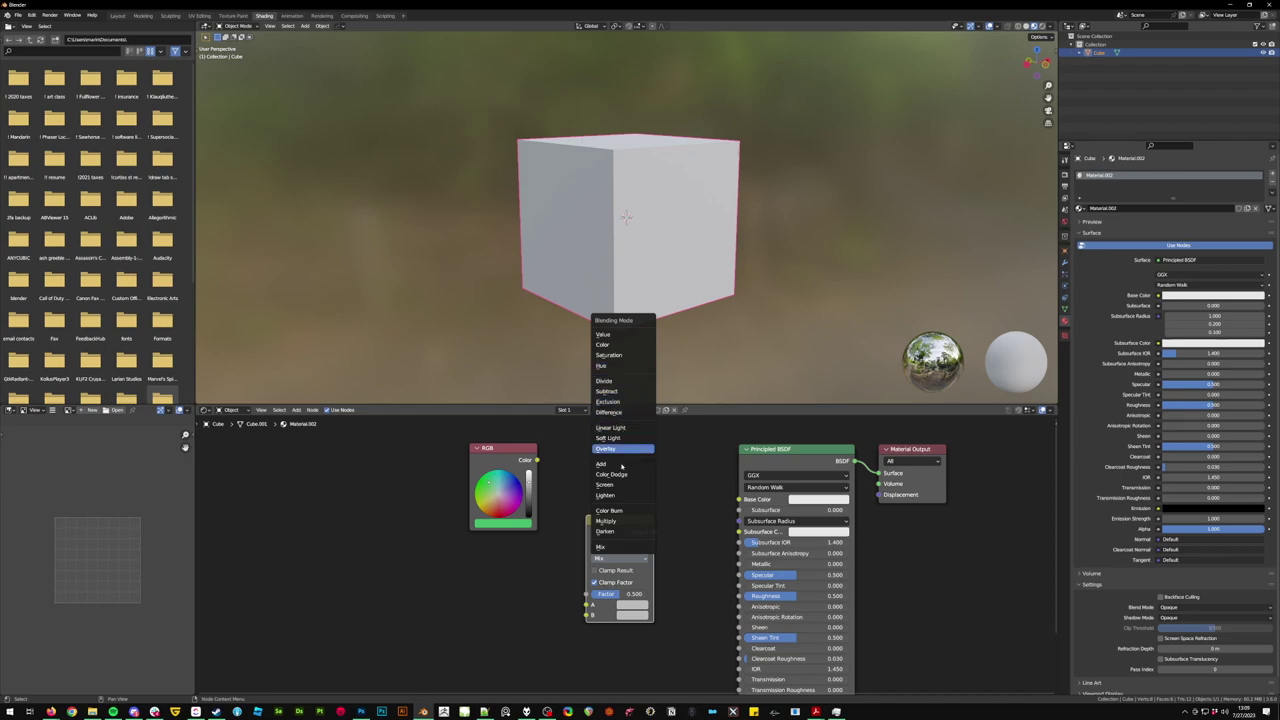
click(618, 521)
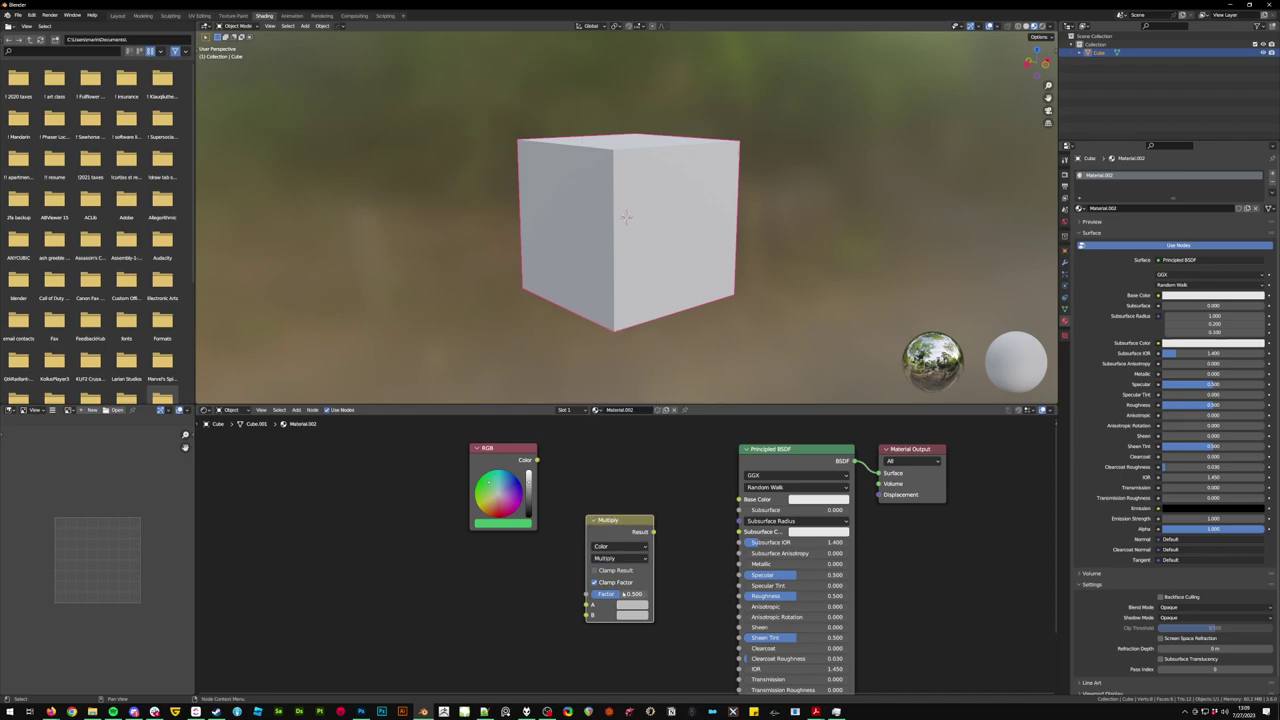
drag(622, 593, 655, 593)
- Connect the RGB color to the Multiply node's A input and its result to the Principled BSDF Base Color
middle_drag(543, 557, 548, 545)
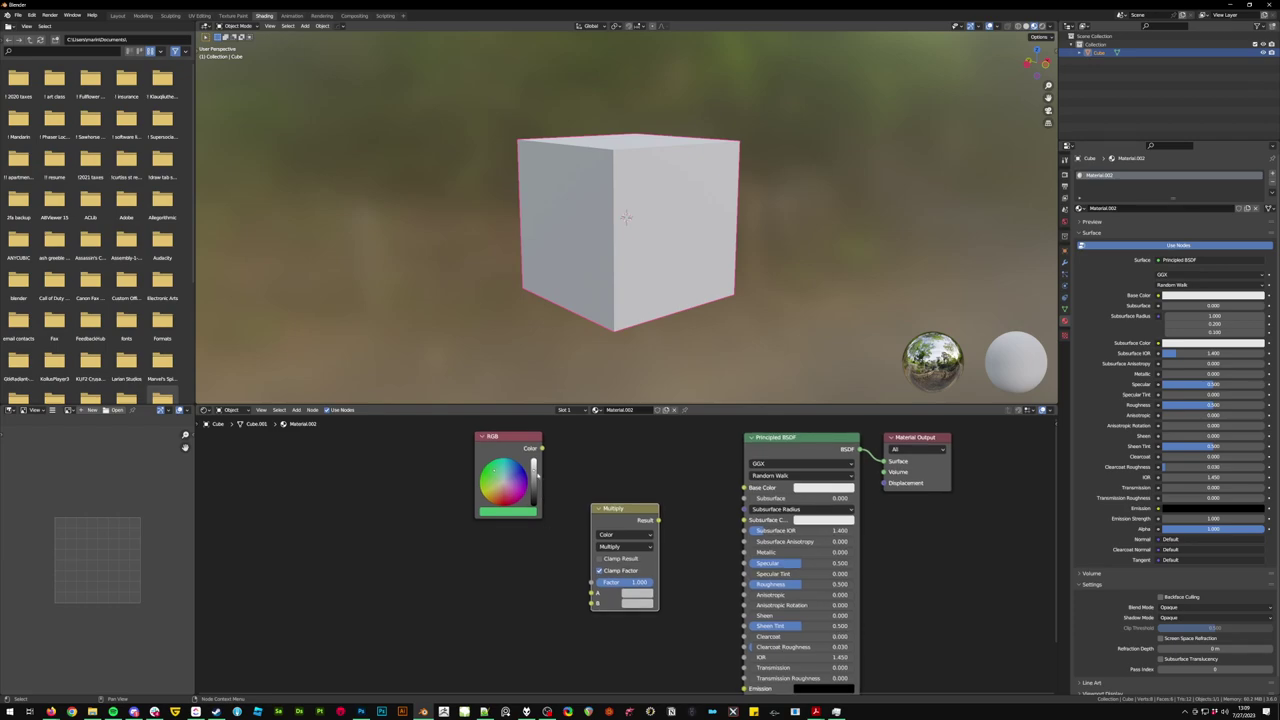
drag(542, 449, 593, 593)
drag(659, 520, 748, 487)
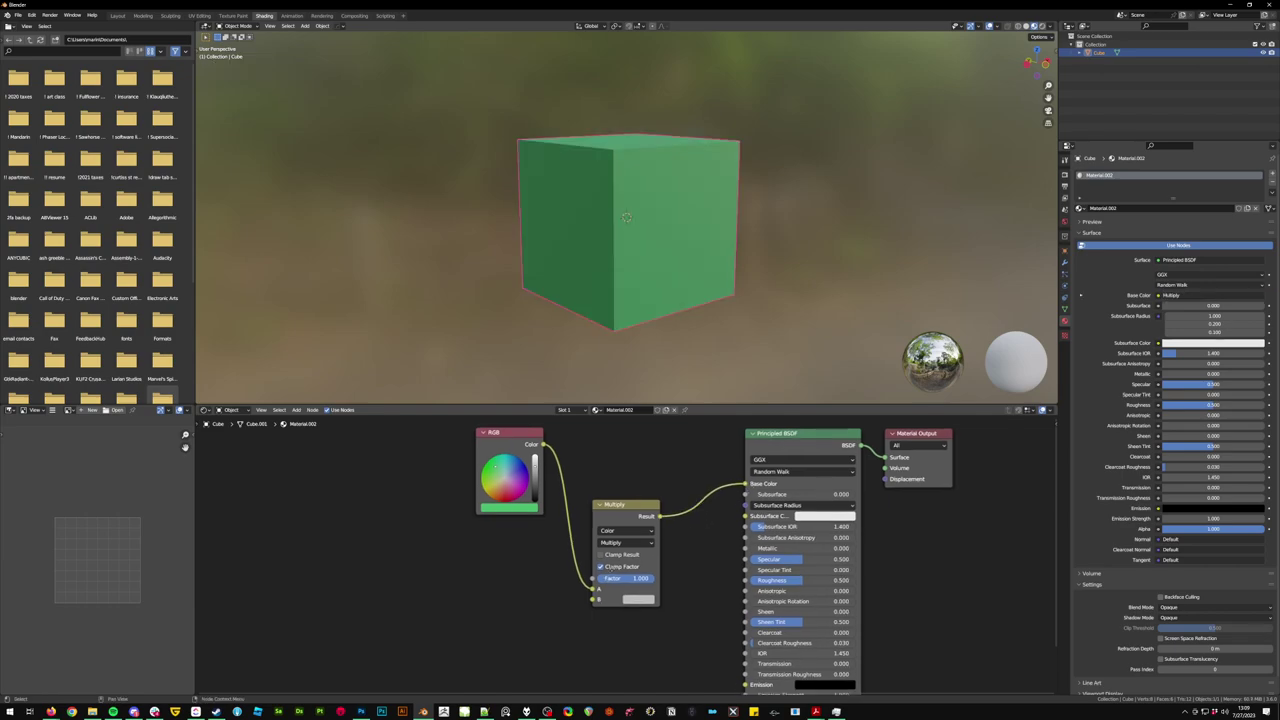
middle_drag(660, 571, 676, 551)
middle_drag(756, 461, 746, 476)
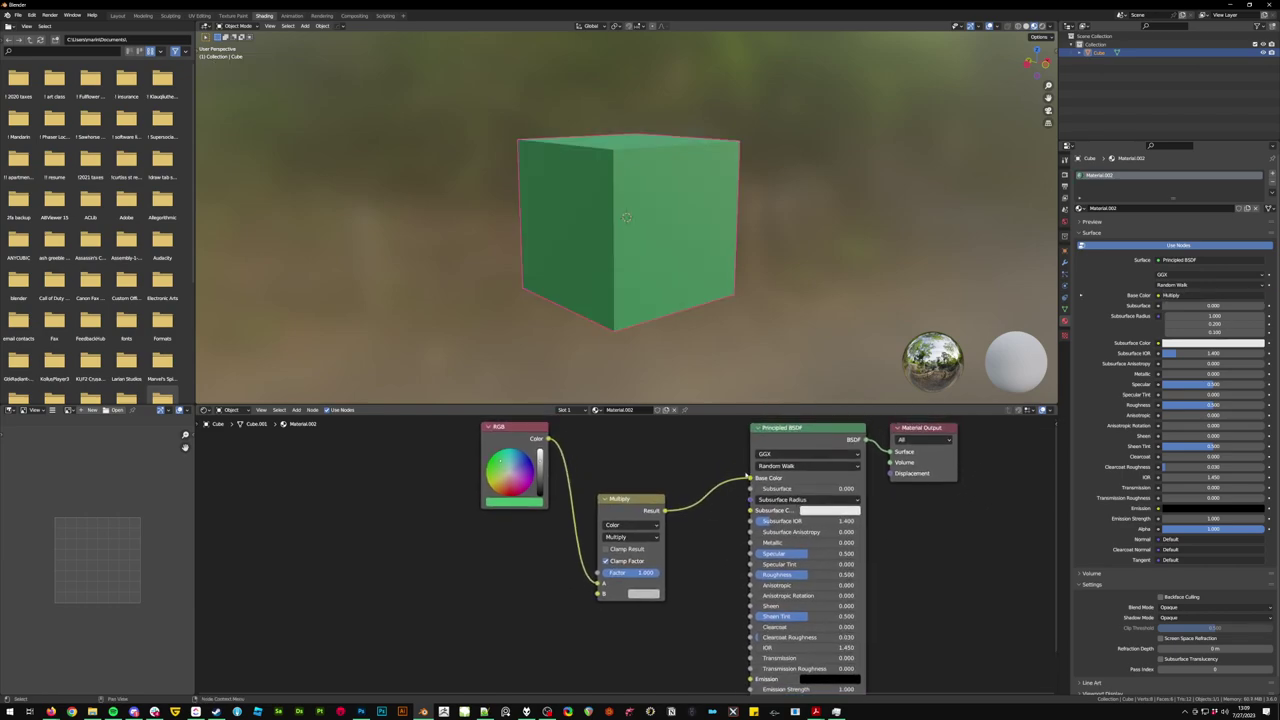
- Add a Color Attribute node below the RGB node and connect its Color to the Multiply node's B input
middle_drag(499, 579, 519, 553)
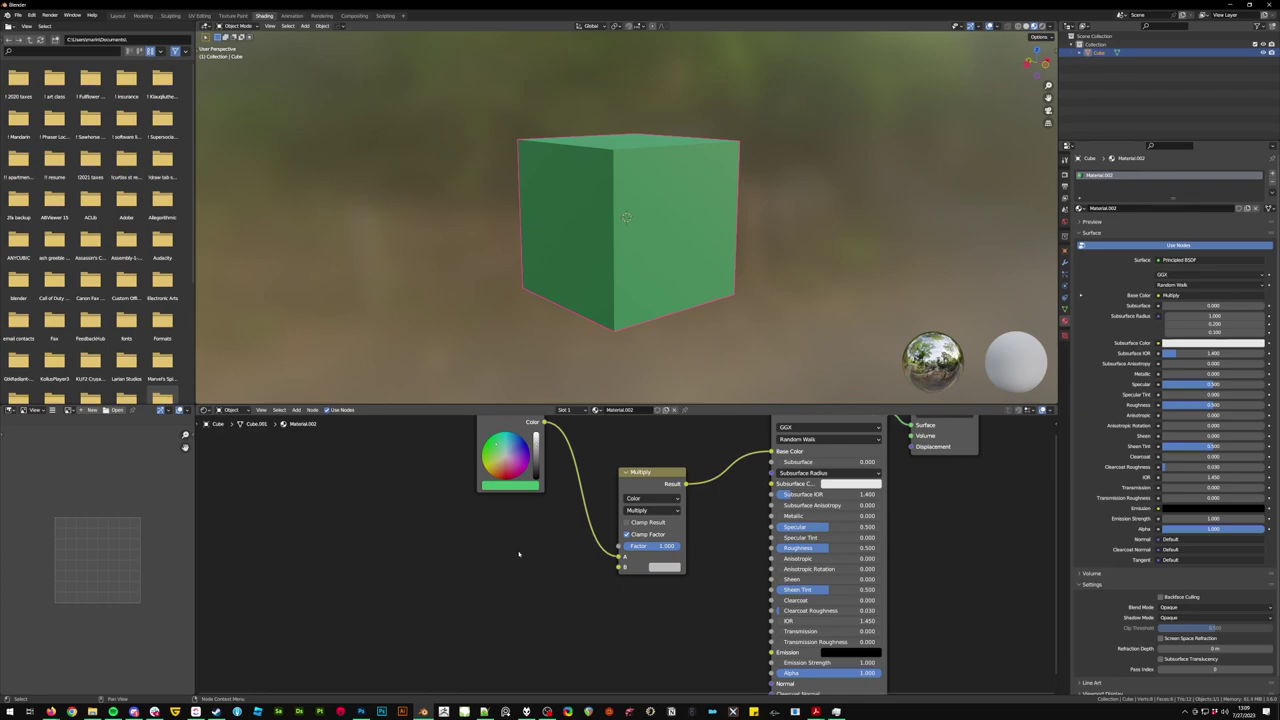
key(shift+a)
click(519, 553)
text(color a)
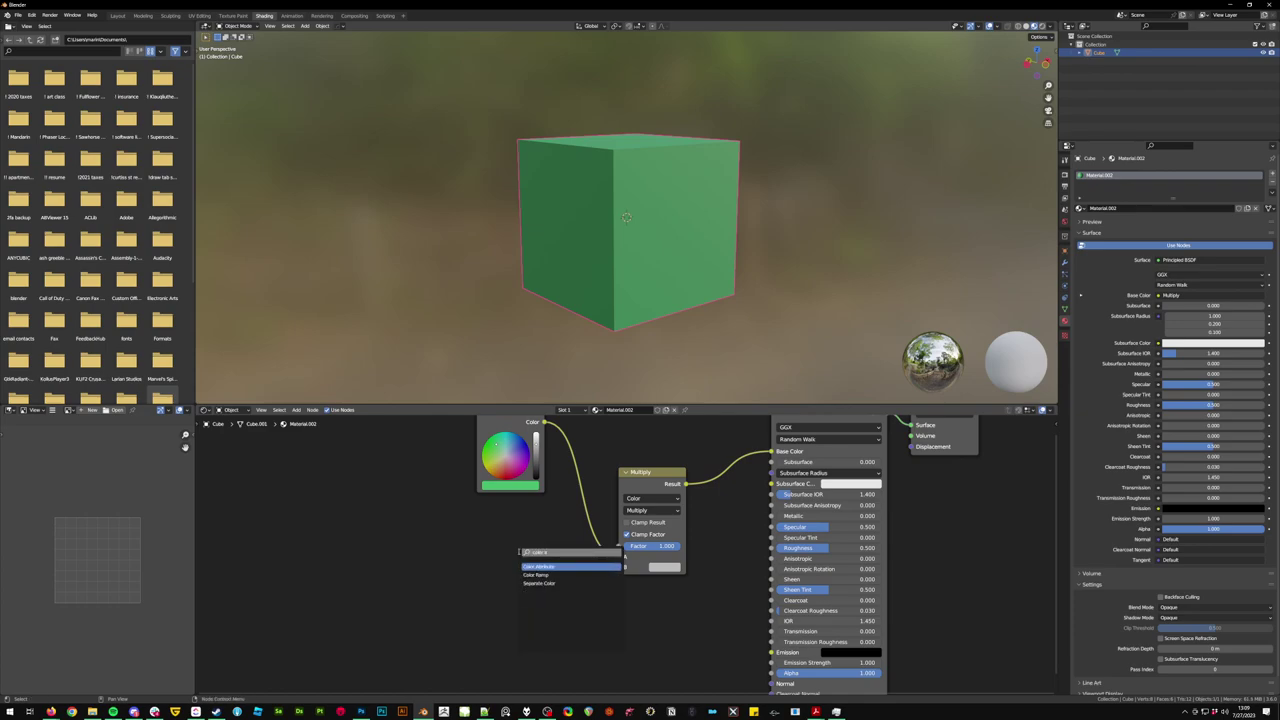
key(Return)
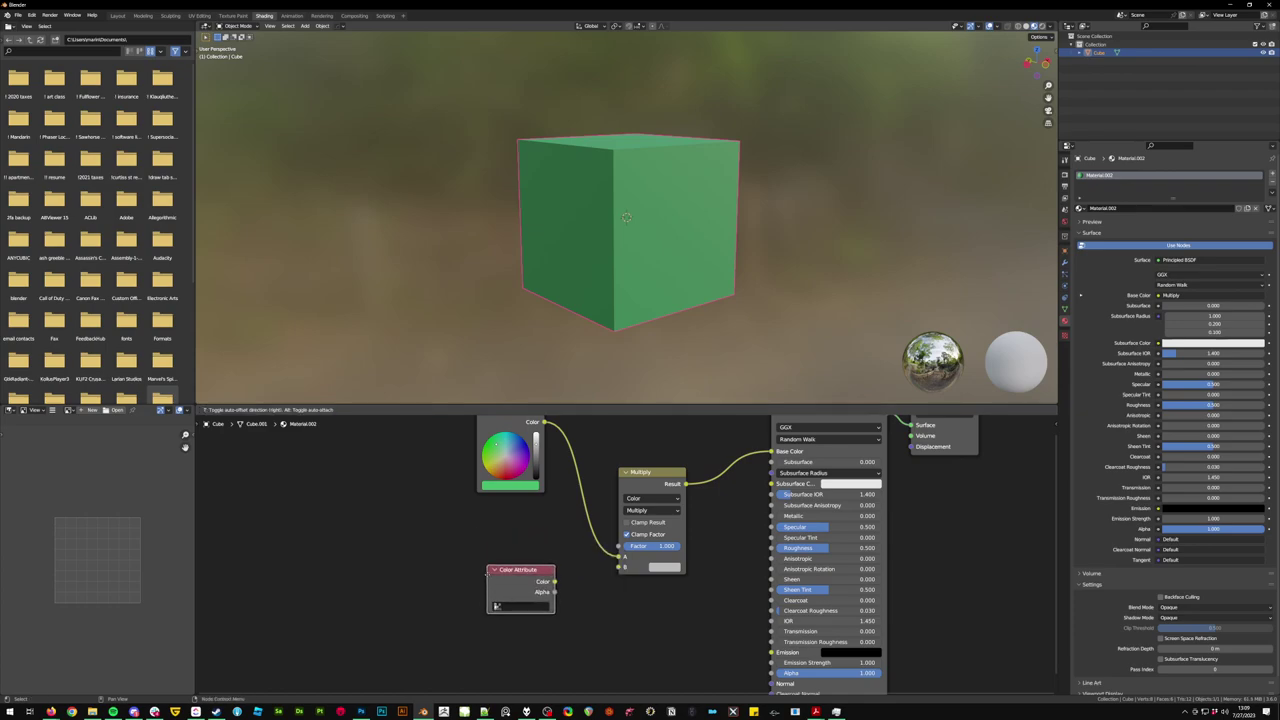
click(530, 592)
drag(554, 584, 621, 567)
- Connect the Color Attribute node's Alpha output to the Principled BSDF Alpha input
middle_drag(597, 583, 564, 494)
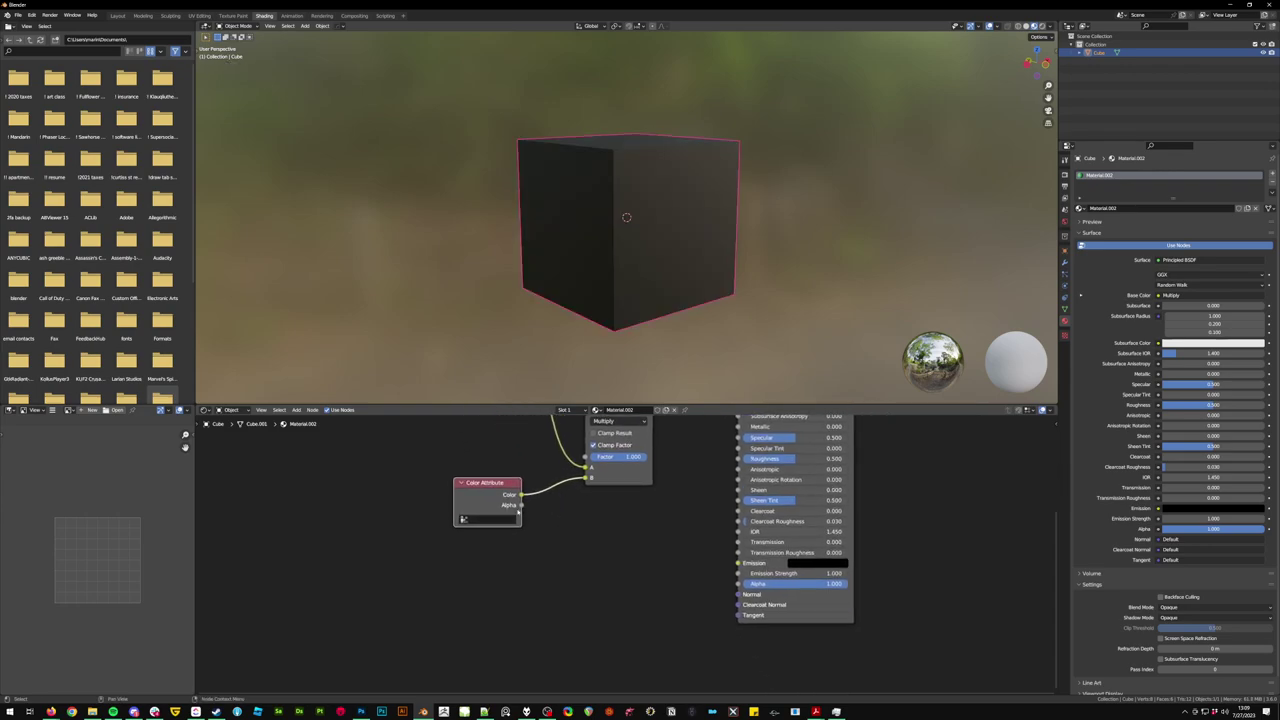
drag(524, 508, 585, 478)
click(526, 507)
drag(525, 507, 738, 585)
middle_drag(710, 554, 674, 669)
middle_drag(760, 438, 777, 422)
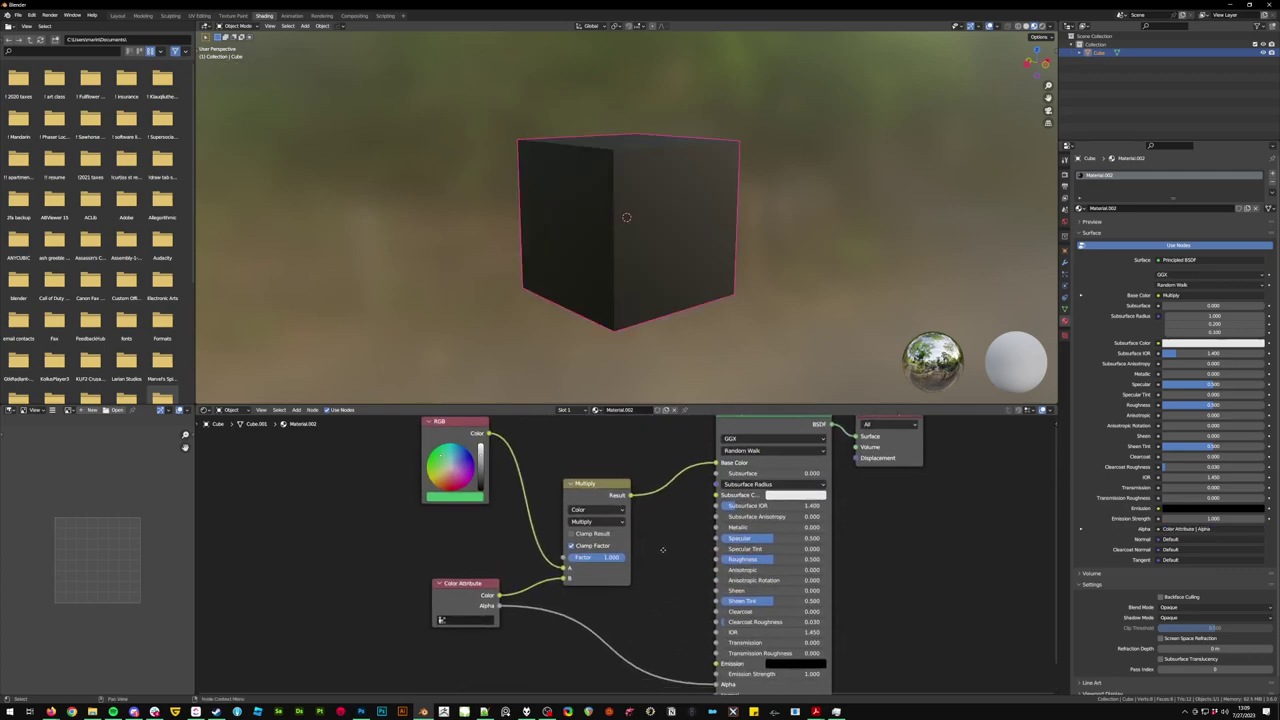
- Check the Color Attribute node's layer choices and open the cube's mesh data properties
middle_drag(609, 282, 628, 273)
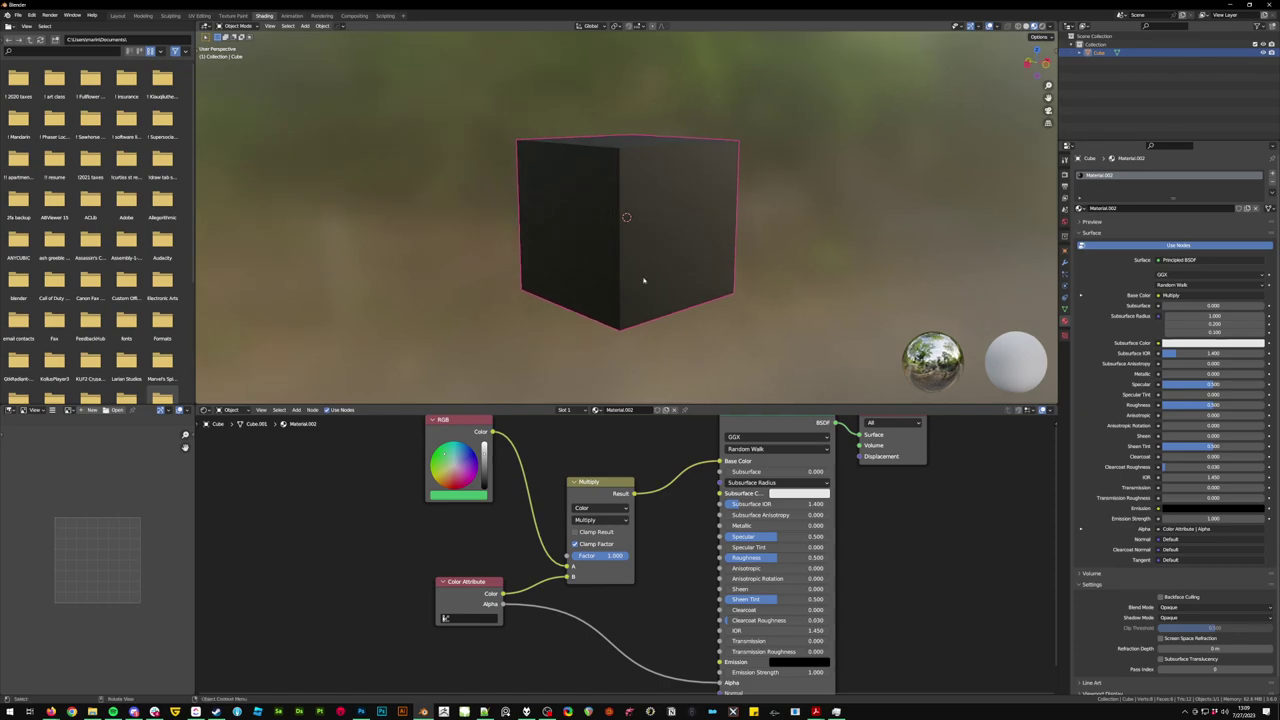
click(489, 624)
click(481, 619)
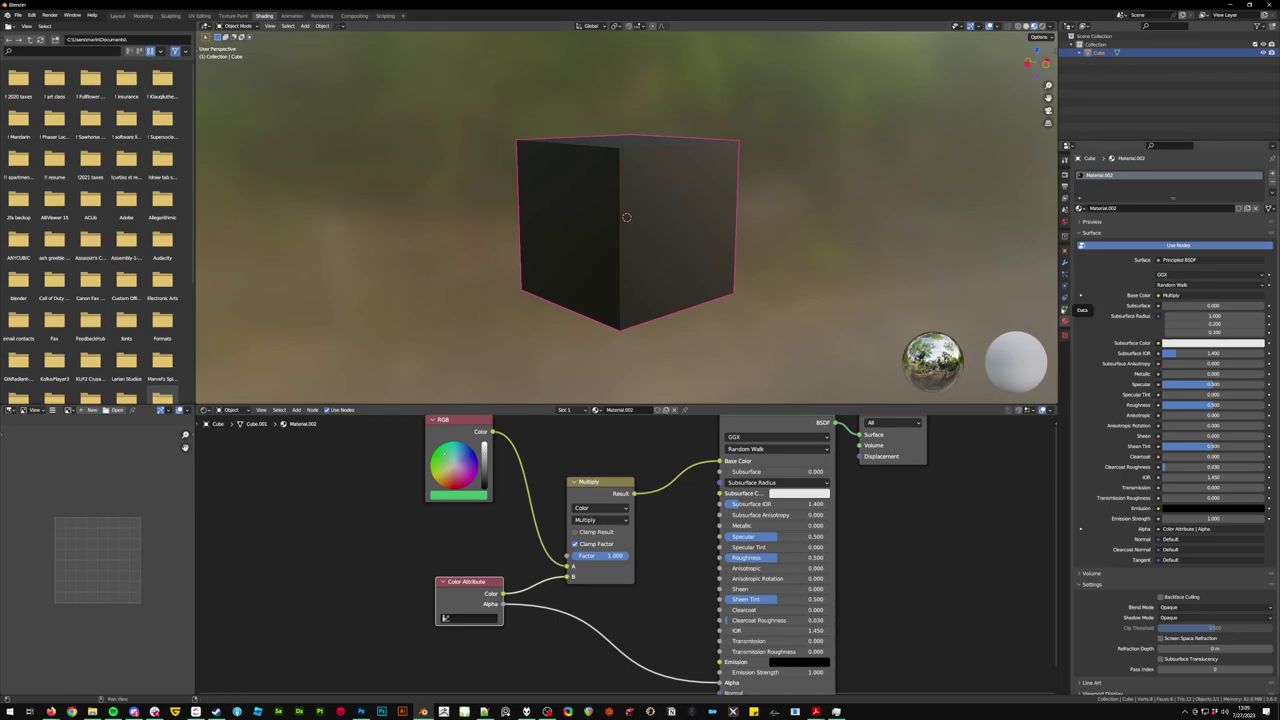
click(1064, 309)
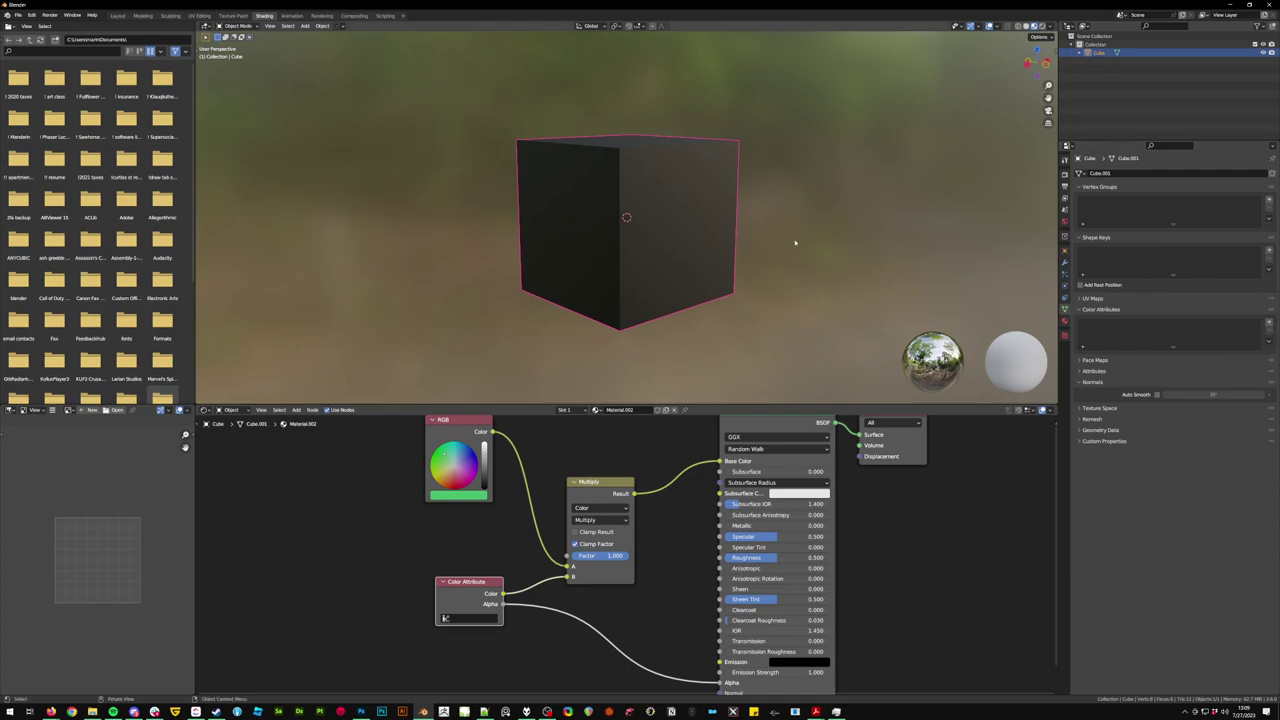
- Enter Vertex Paint mode to generate a default color attribute on the cube, and return to Object Mode
key(ctrl+Tab)
click(588, 182)
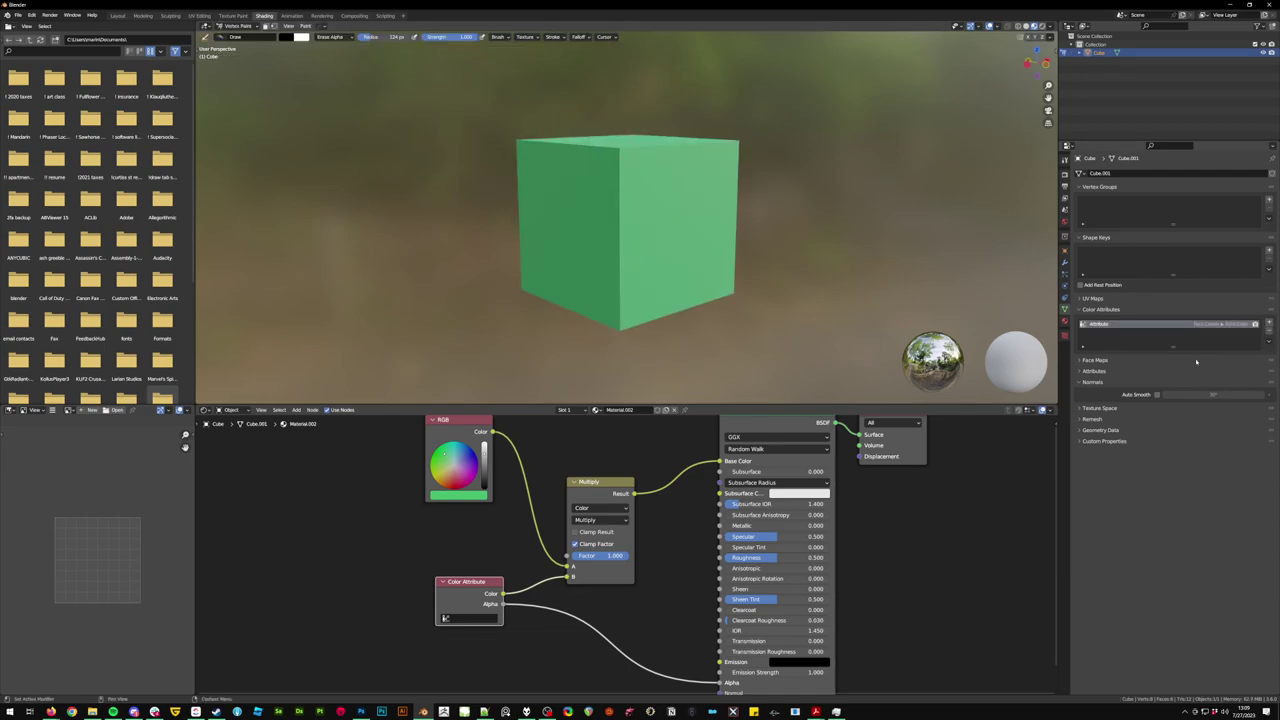
key(ctrl+Tab)
click(657, 217)
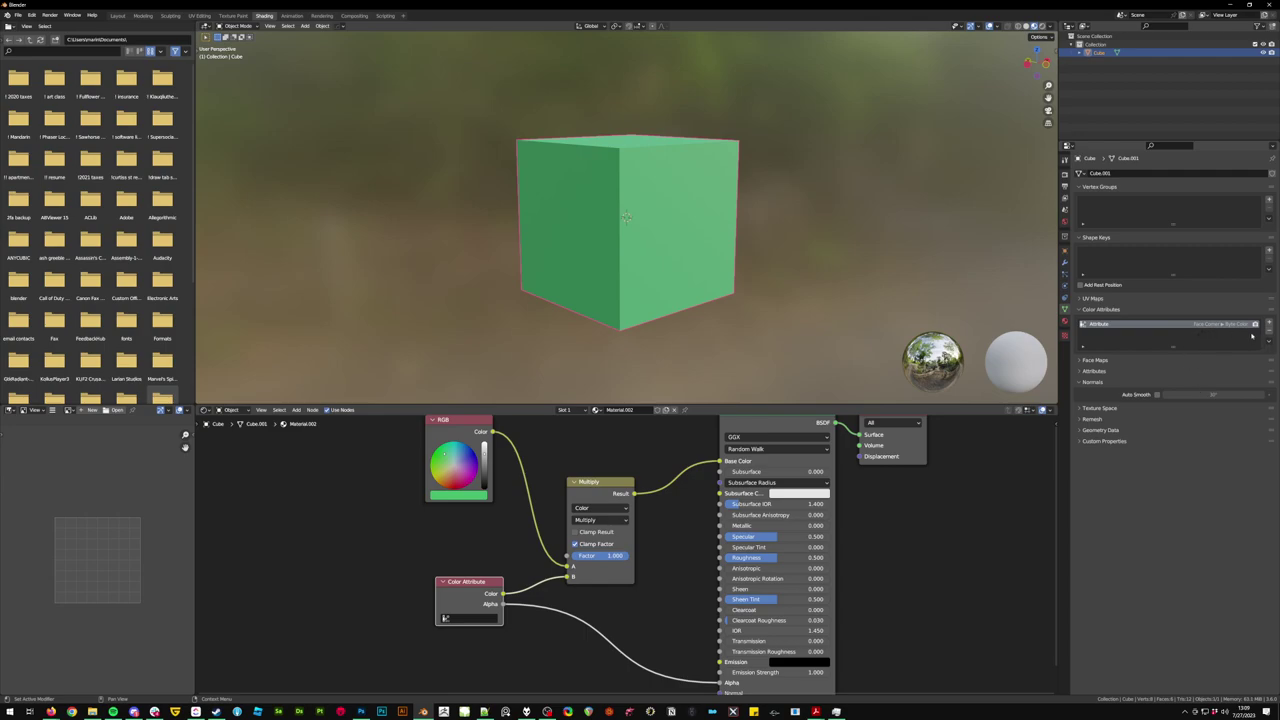
- Convert the generated color attribute to the Vertex domain with the Color data type, and remove it from the mesh
right_click(1250, 330)
right_click(1143, 323)
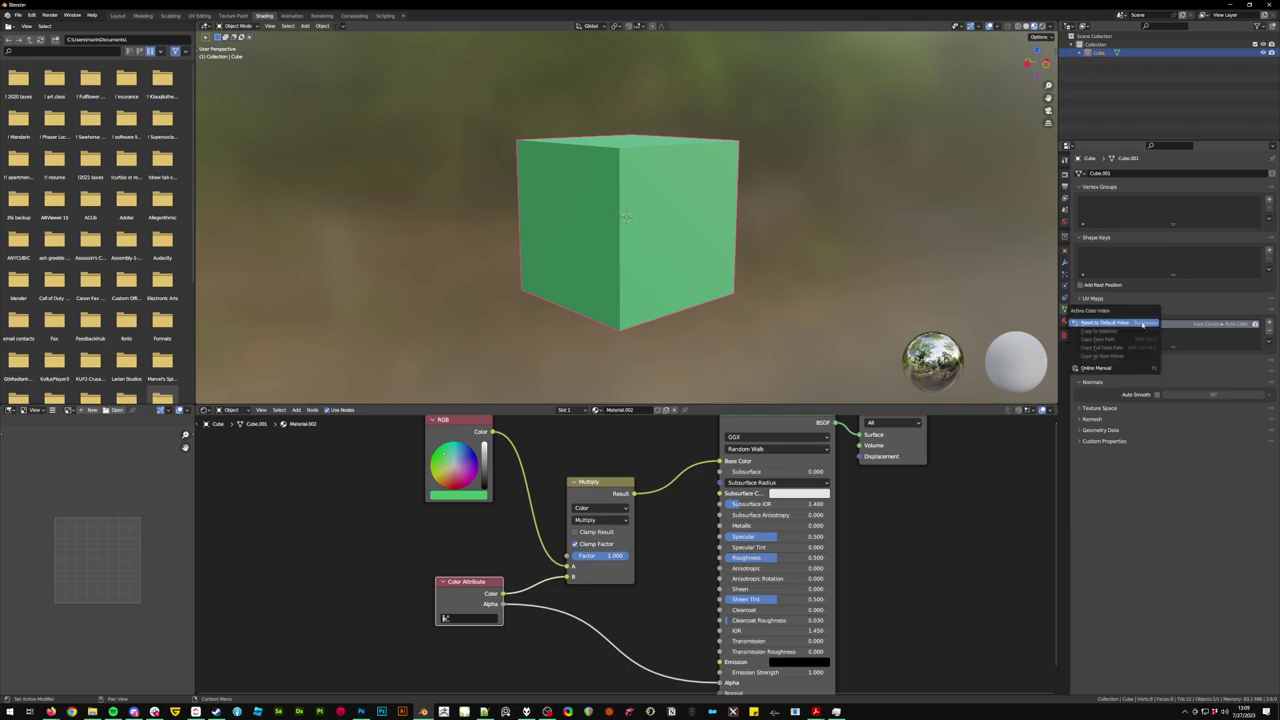
click(1269, 341)
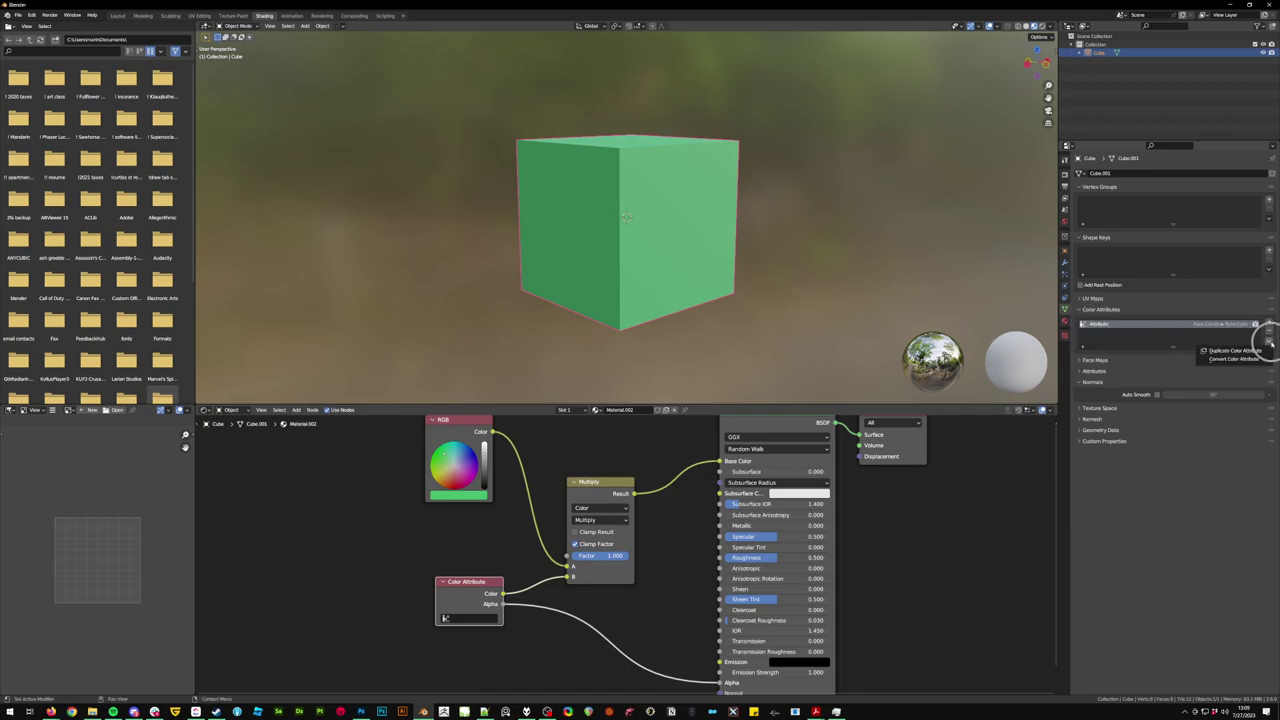
click(1234, 358)
click(1226, 372)
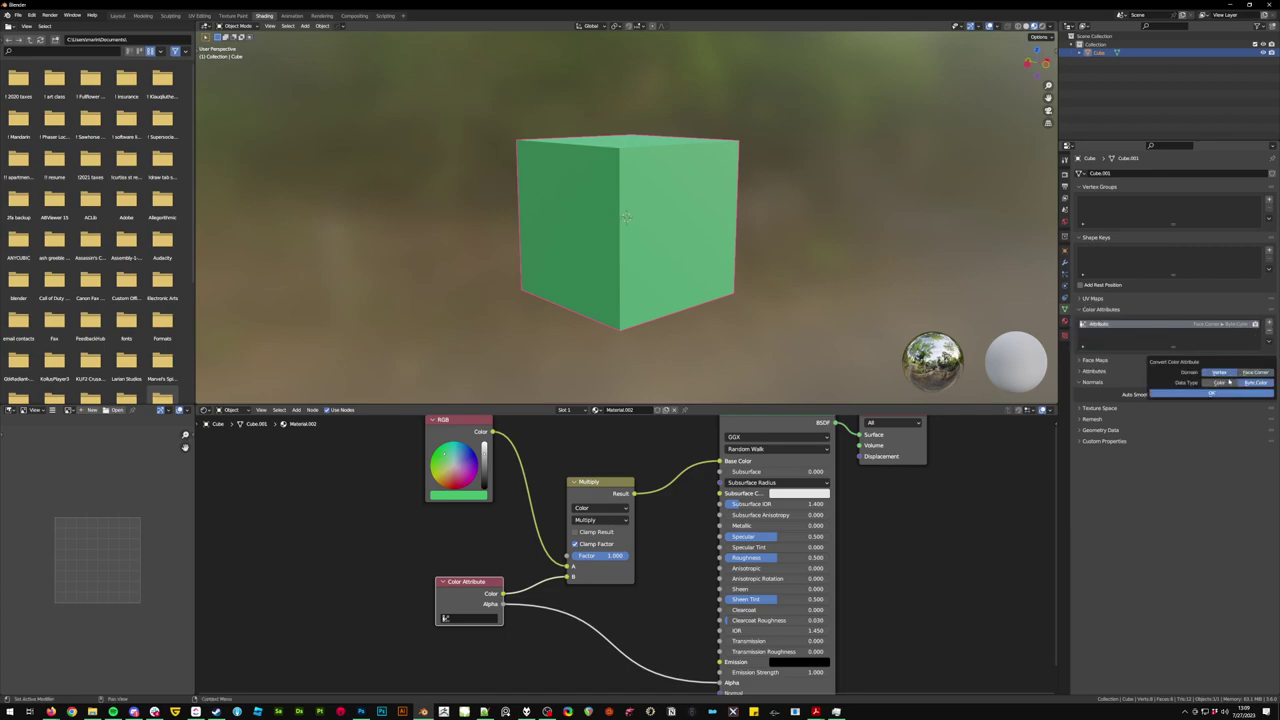
click(1220, 383)
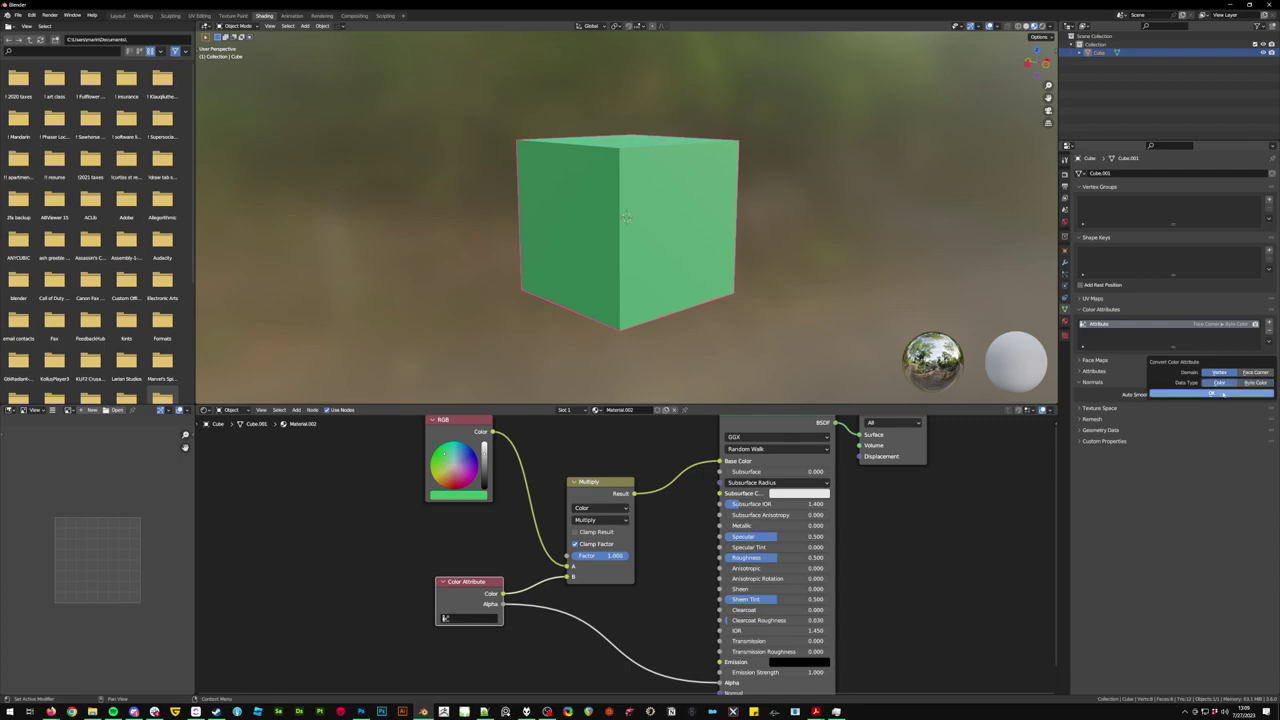
click(1222, 394)
click(1269, 331)
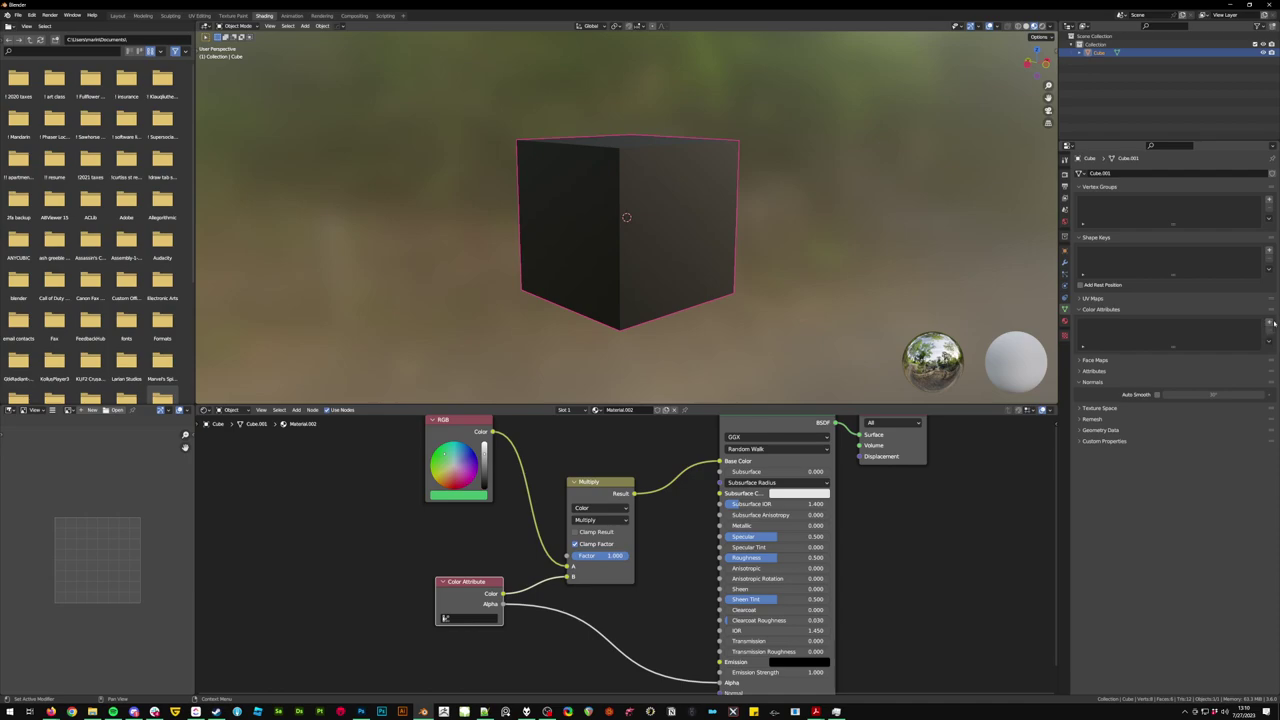
- Add a white color attribute named Color with Vertex domain and Color data type, and select it in the Color Attribute node
click(1270, 323)
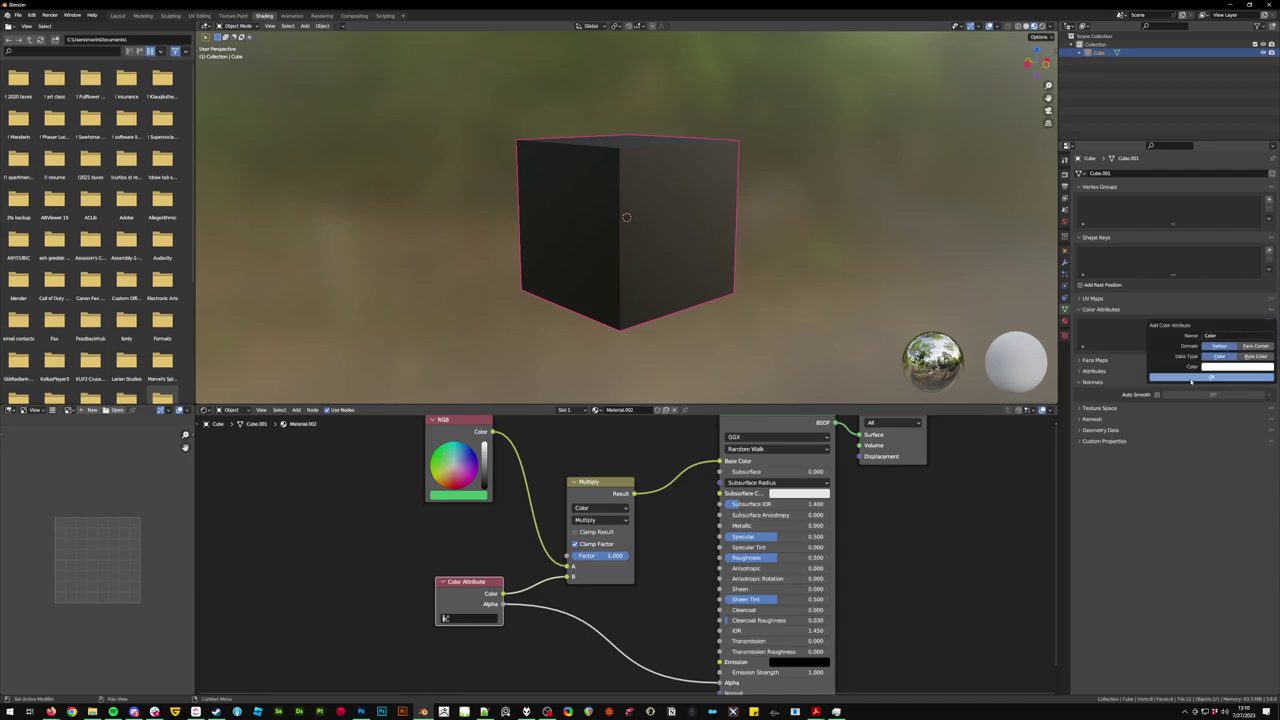
click(1211, 377)
click(481, 618)
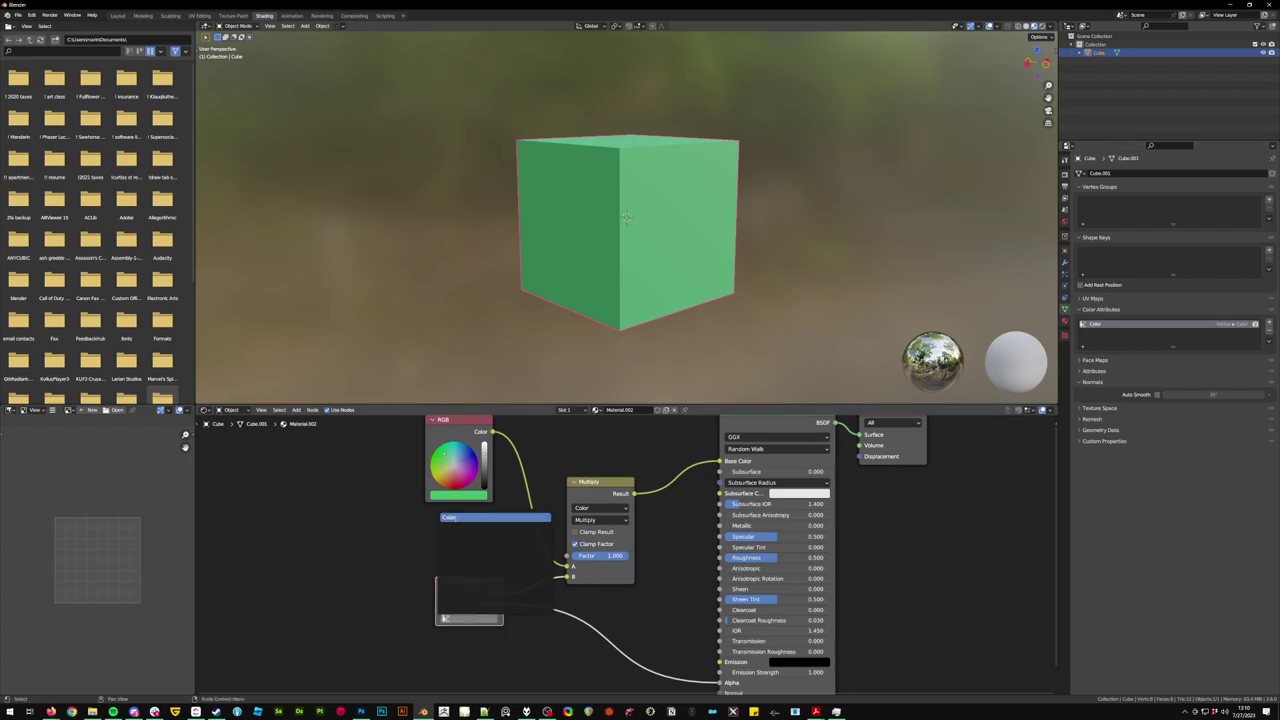
click(456, 518)
middle_drag(616, 323, 664, 262)
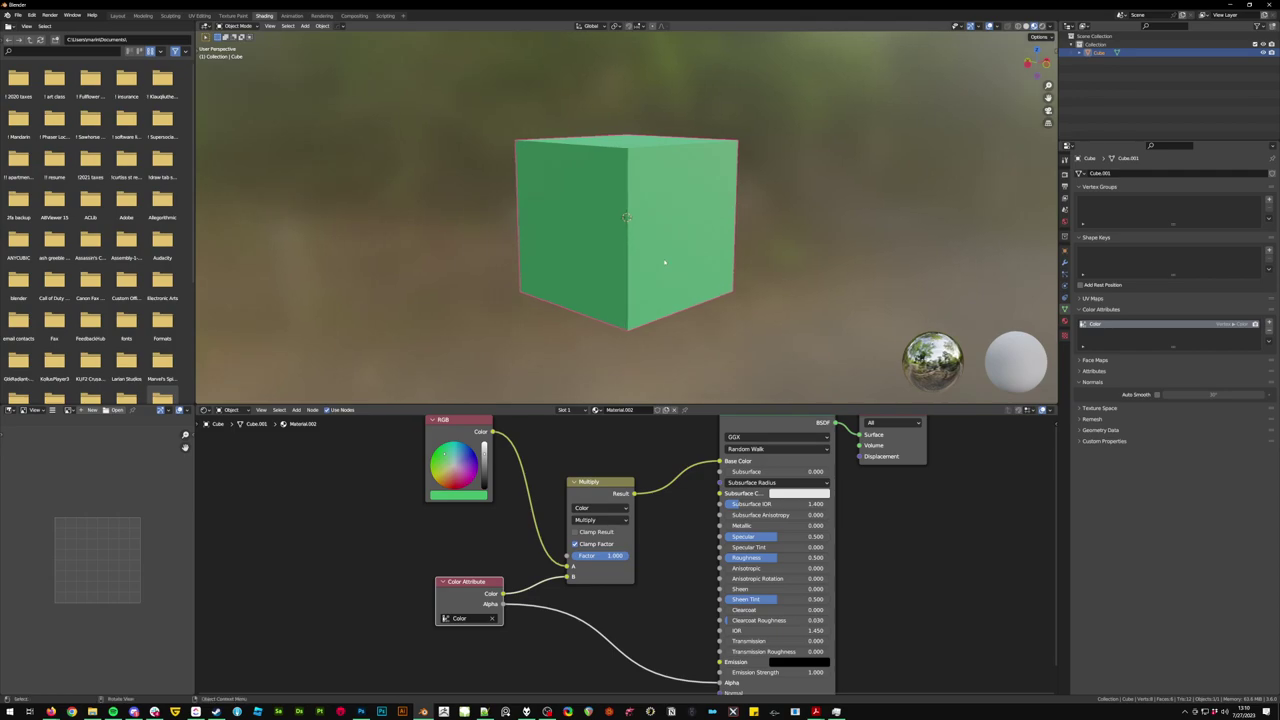
- Bevel the cube's four vertical edges into rounded multi-segment corners and apply Shade Auto Smooth to the object
key(Tab)
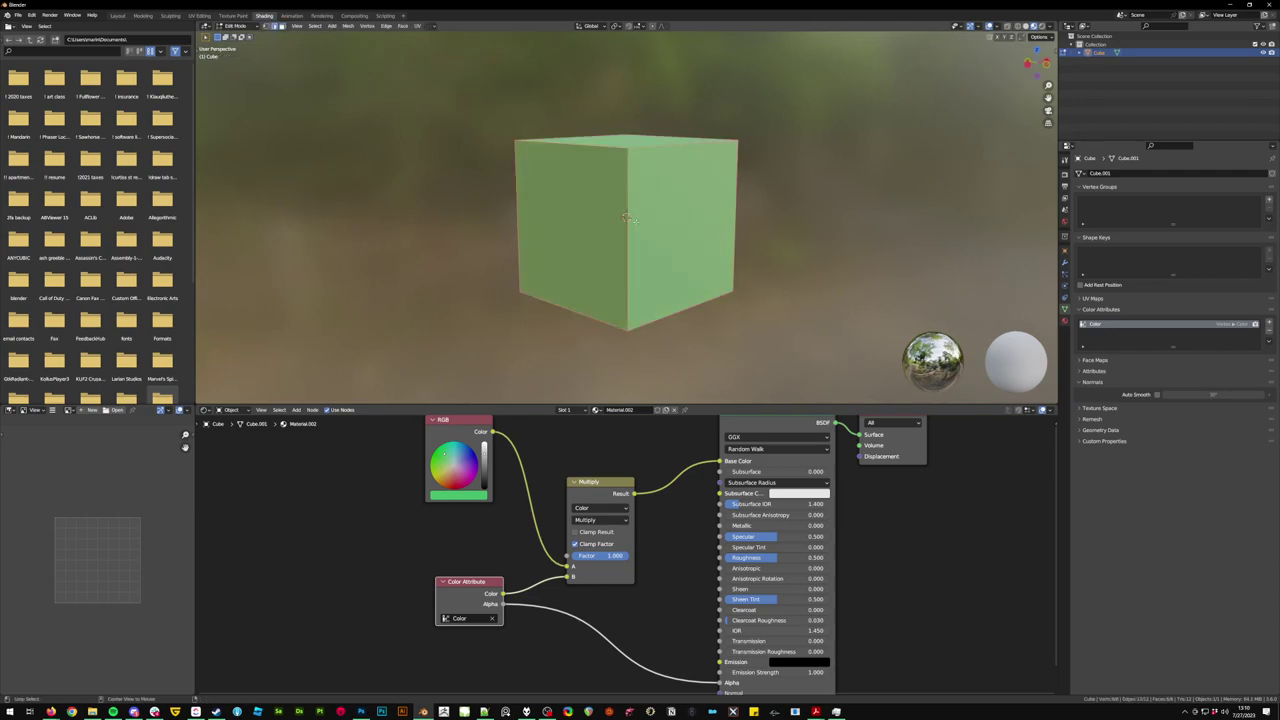
middle_drag(663, 254, 724, 198)
key(ctrl+b)
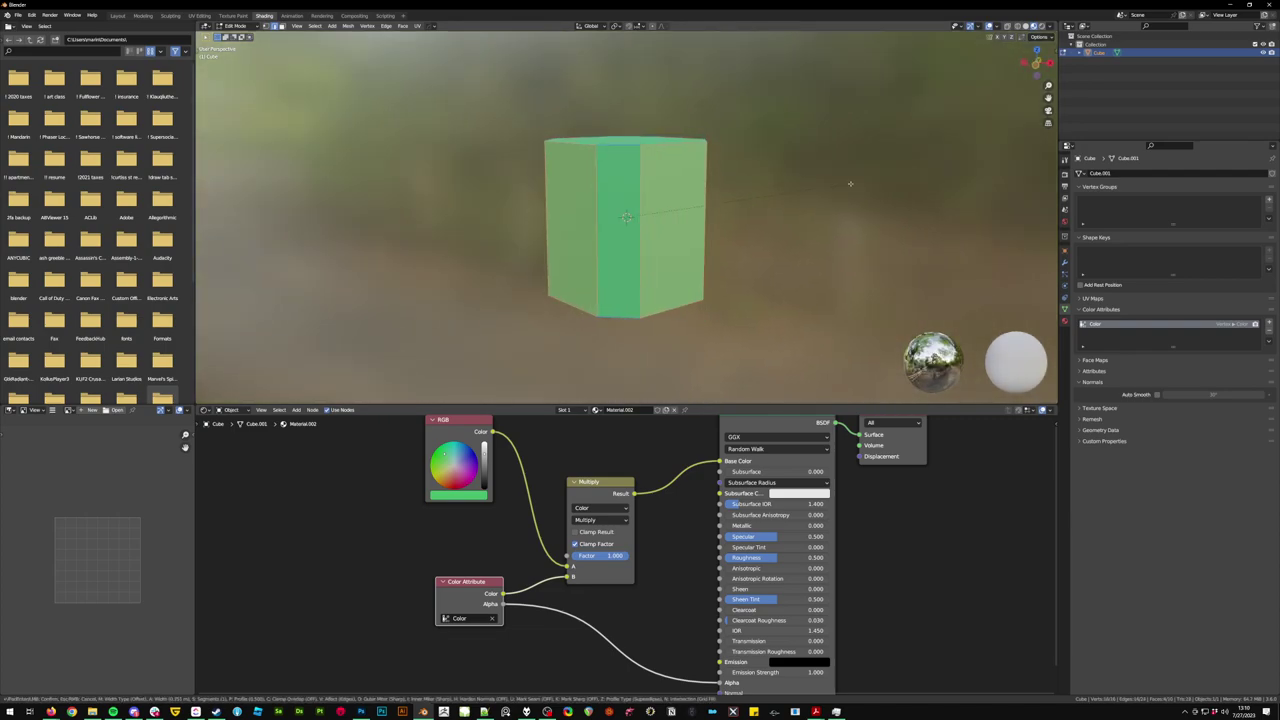
click(790, 197)
key(Tab)
right_click(710, 198)
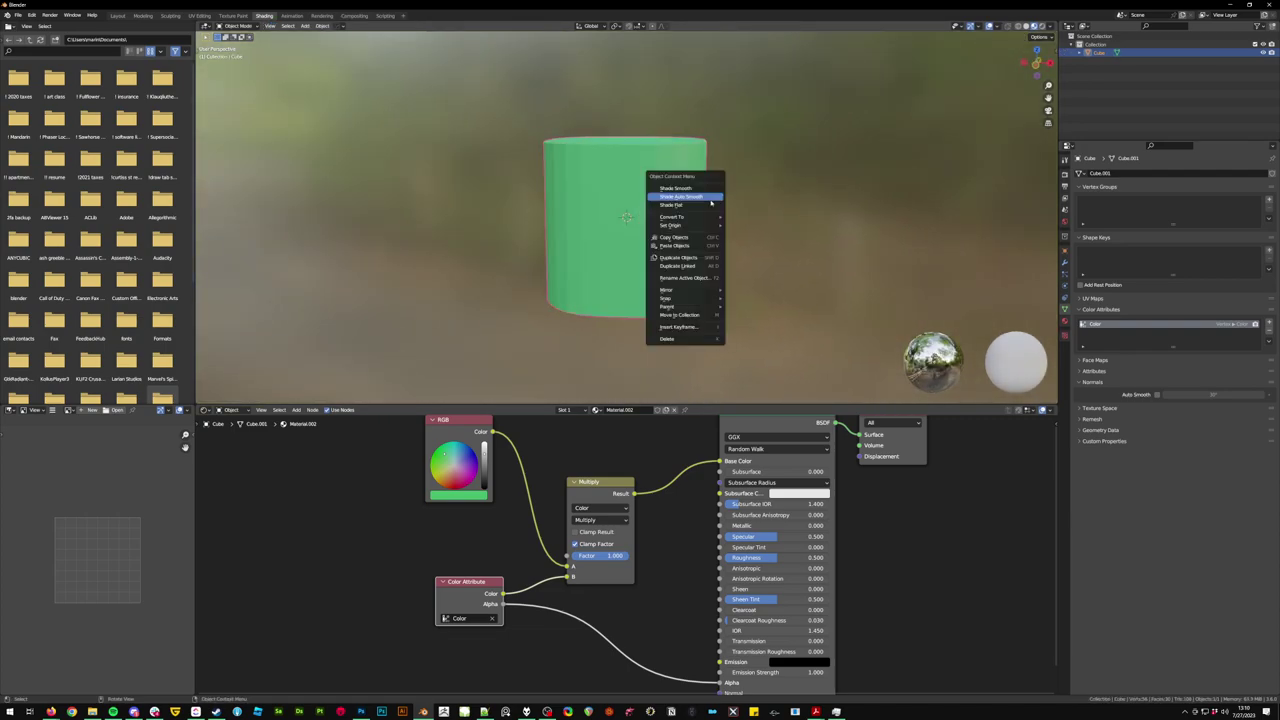
click(705, 197)
mouse_move(712, 200)
middle_down()
mouse_move(803, 237)
mouse_move(763, 197)
middle_up()
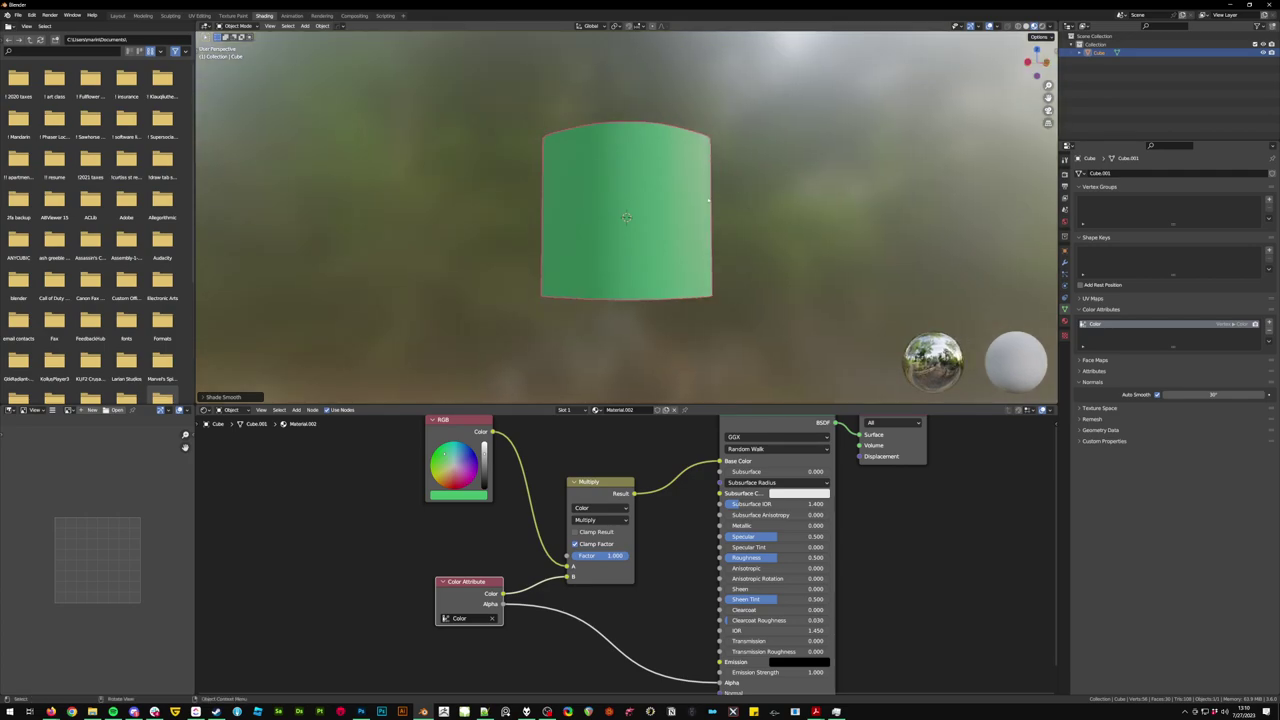
- Clear the mesh selection in Edit Mode and select only the bottom face's vertices using vertex select mode
middle_drag(711, 199, 650, 271)
key(Tab)
key(alt+a)
click(640, 180)
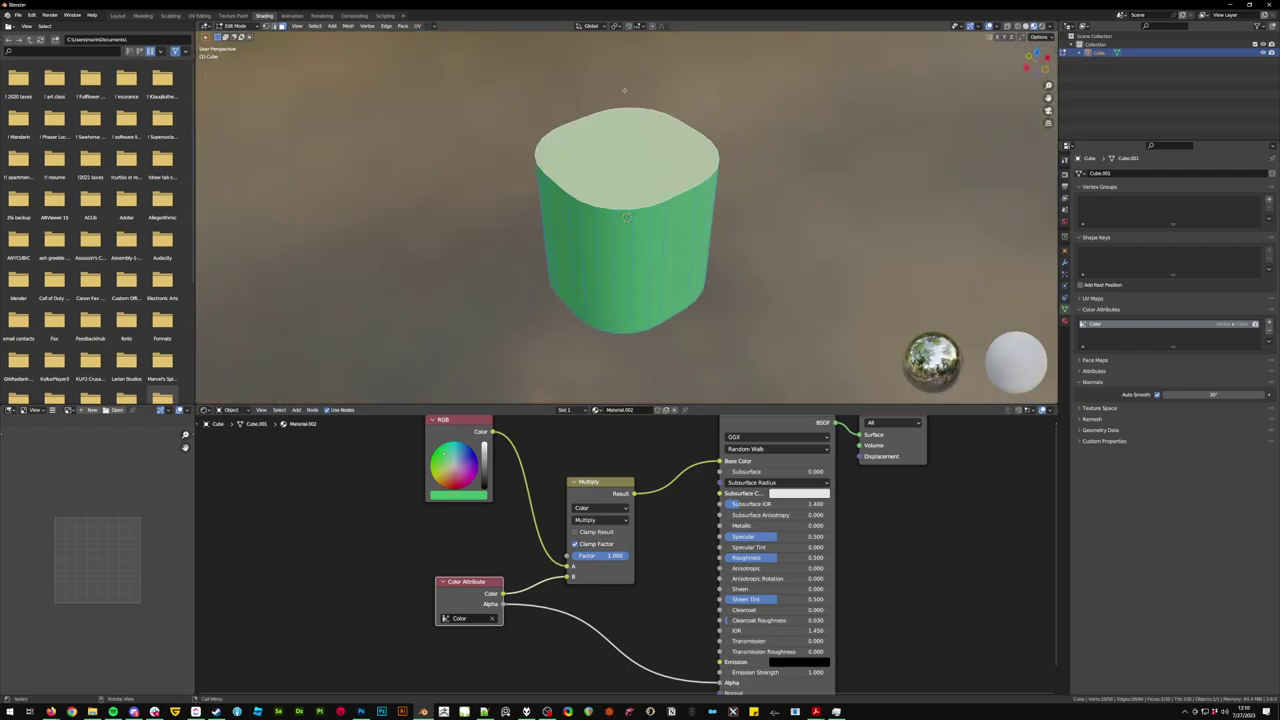
middle_drag(624, 90, 648, 295)
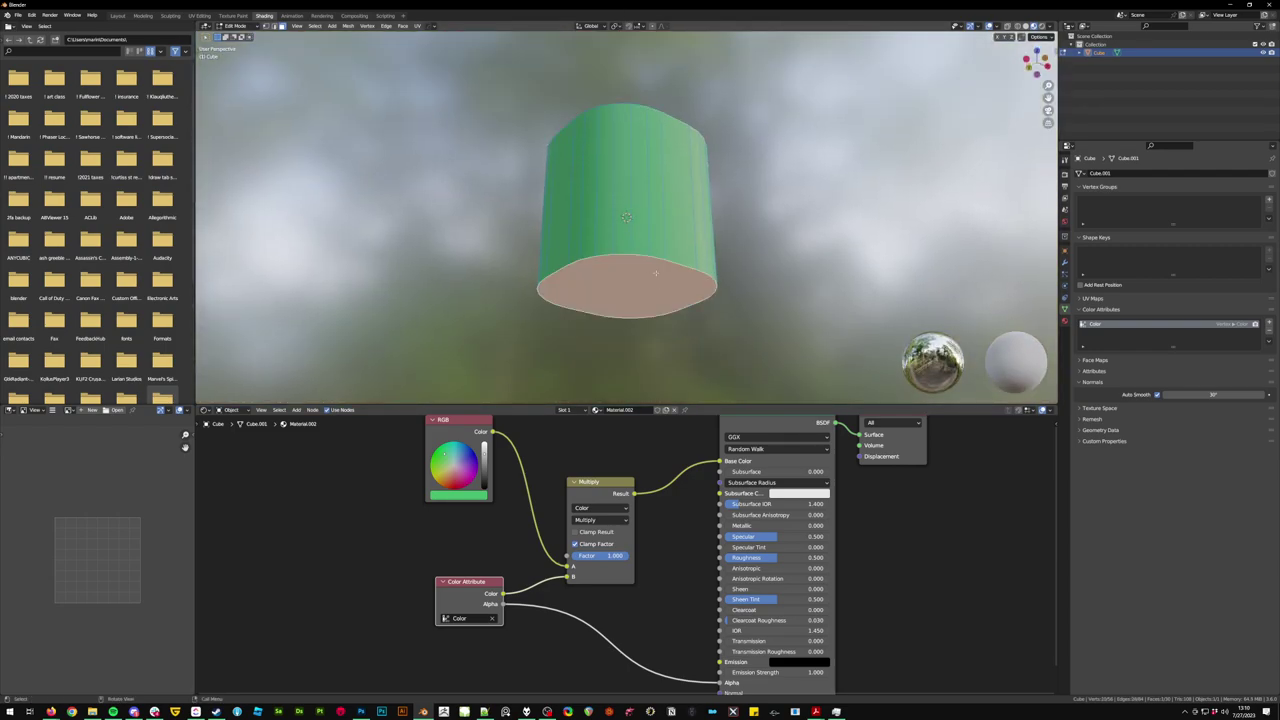
key(1)
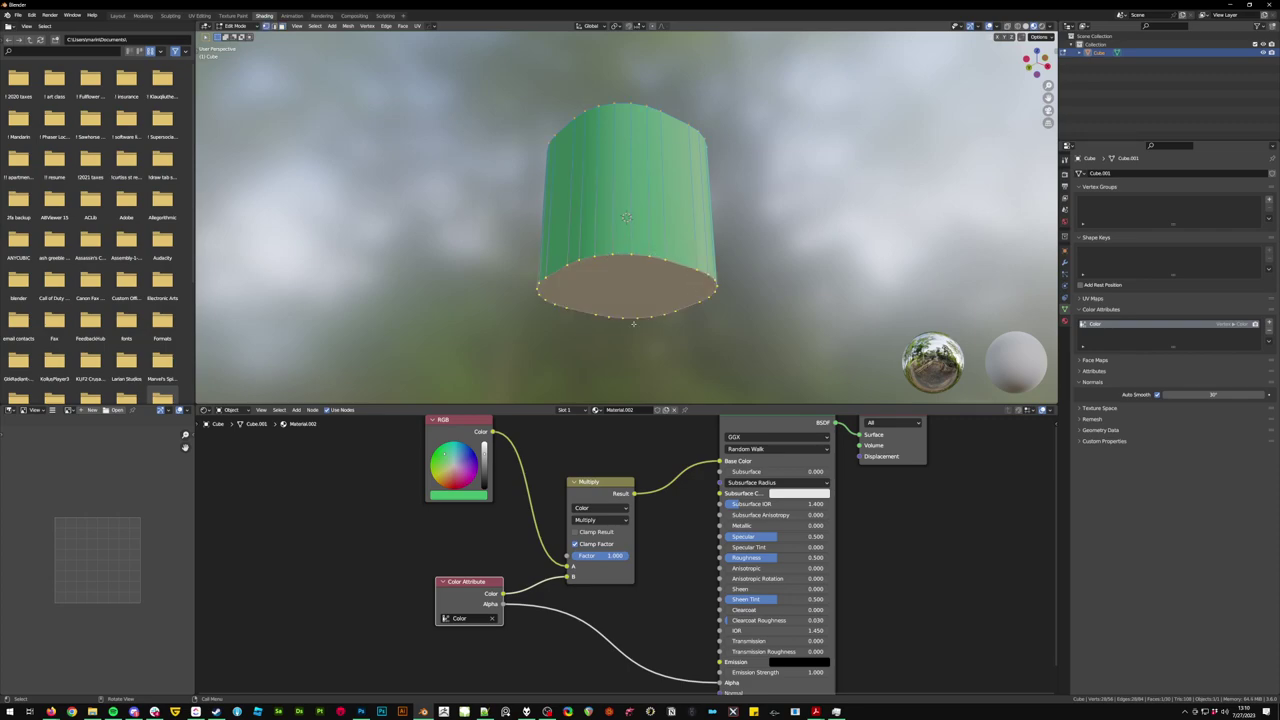
middle_drag(633, 323, 626, 252)
- In Vertex Paint mode with vertex selection masking and Mix blending, fill the selected bottom vertices with black
key(ctrl+Tab)
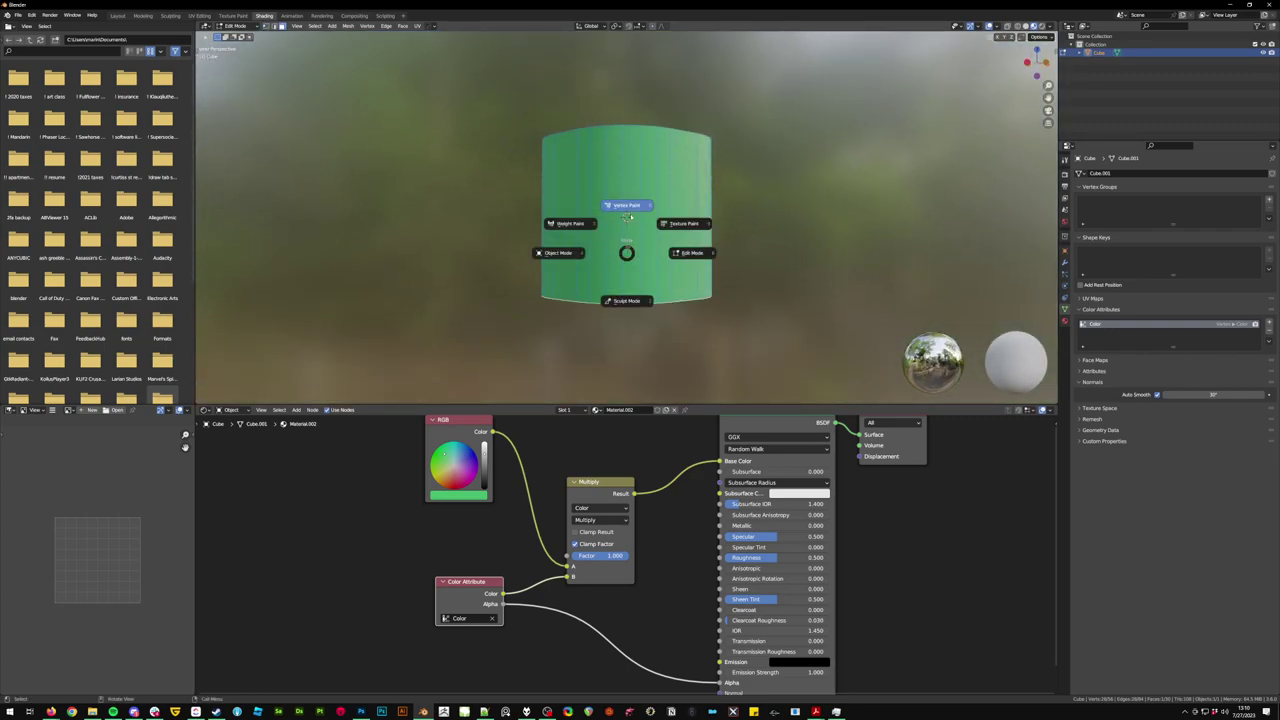
click(627, 217)
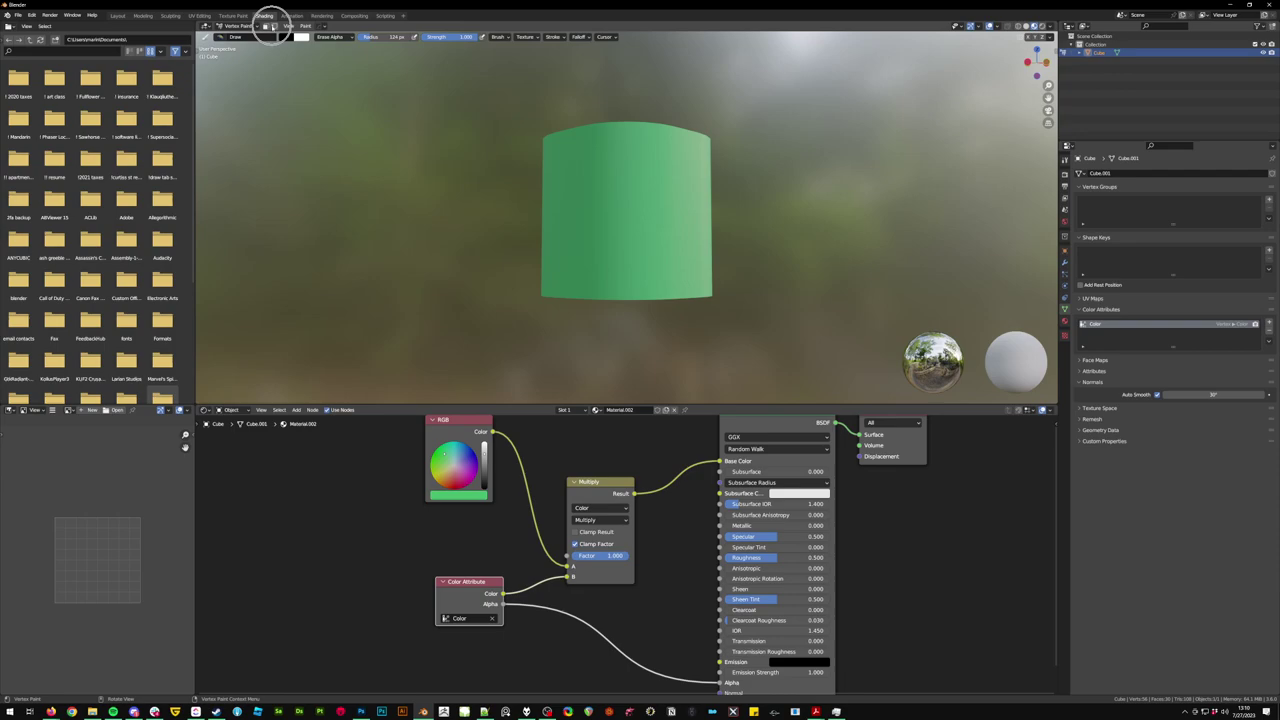
click(273, 26)
click(336, 37)
click(336, 47)
middle_drag(586, 238, 622, 184)
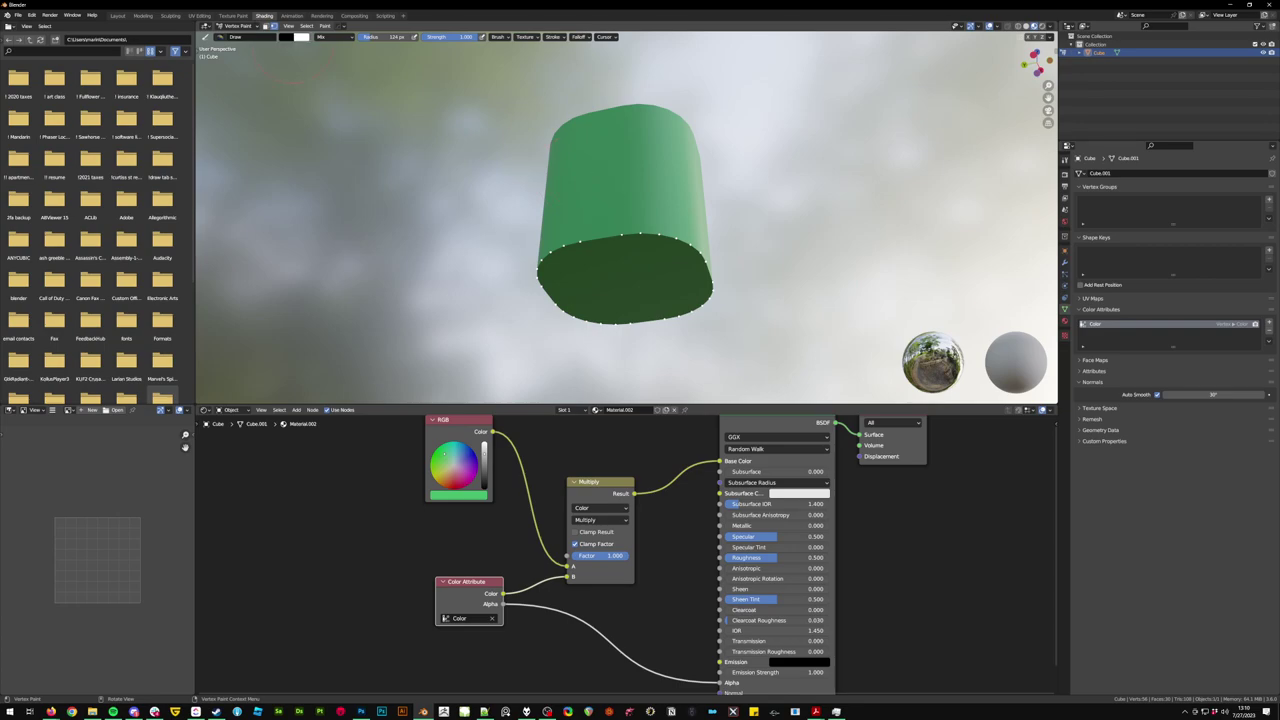
key(shift+k)
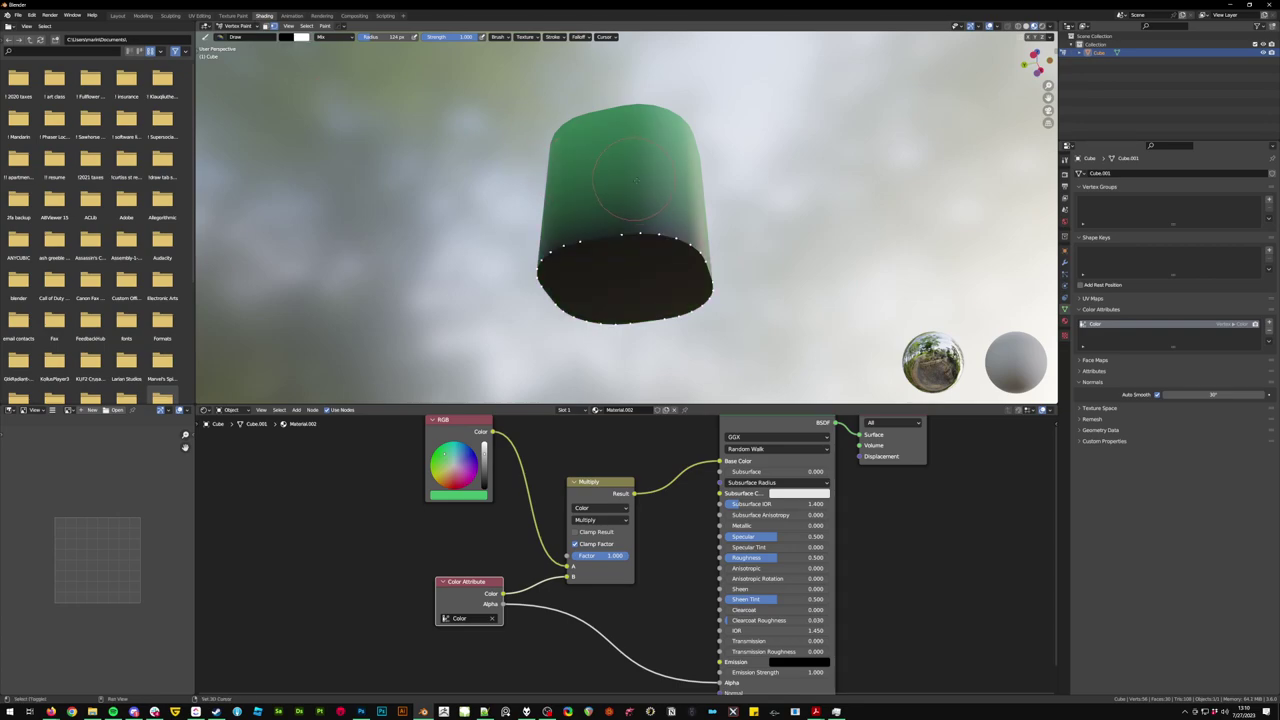
- Restrict painting to the vertices around the mesh's top rim and set the brush blending mode to Erase Alpha
middle_drag(613, 178, 545, 228)
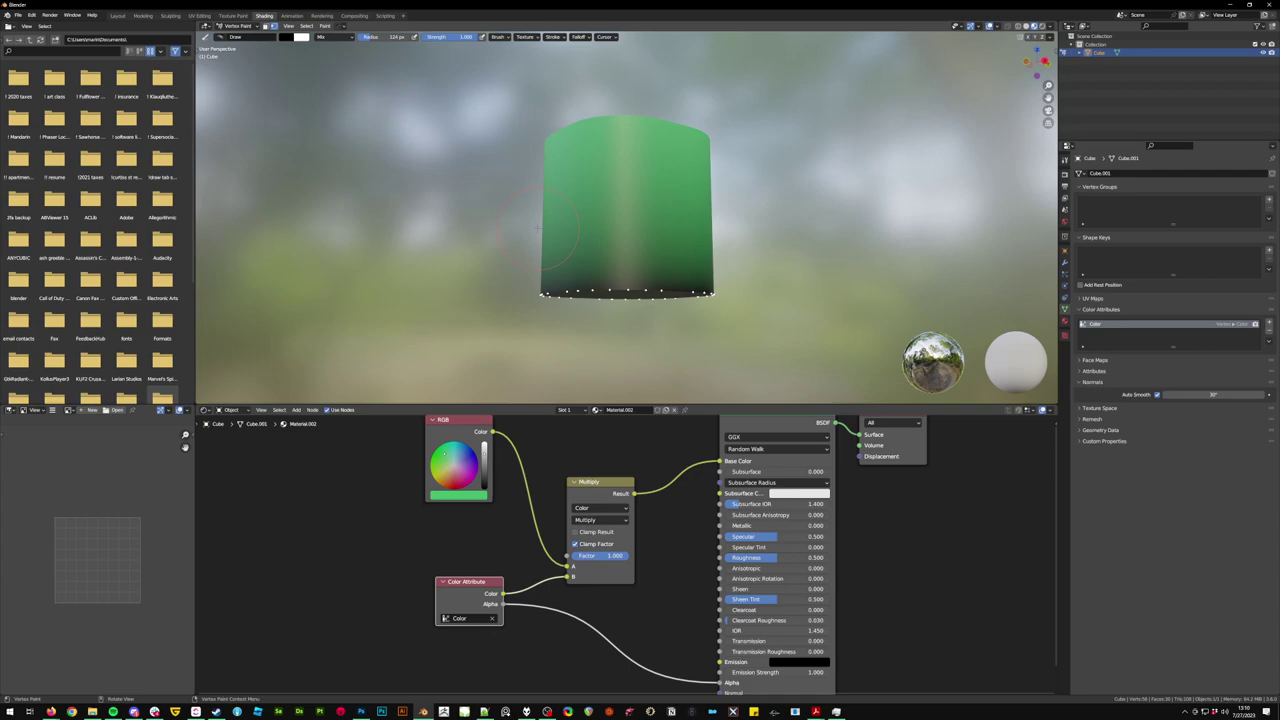
middle_drag(538, 228, 653, 236)
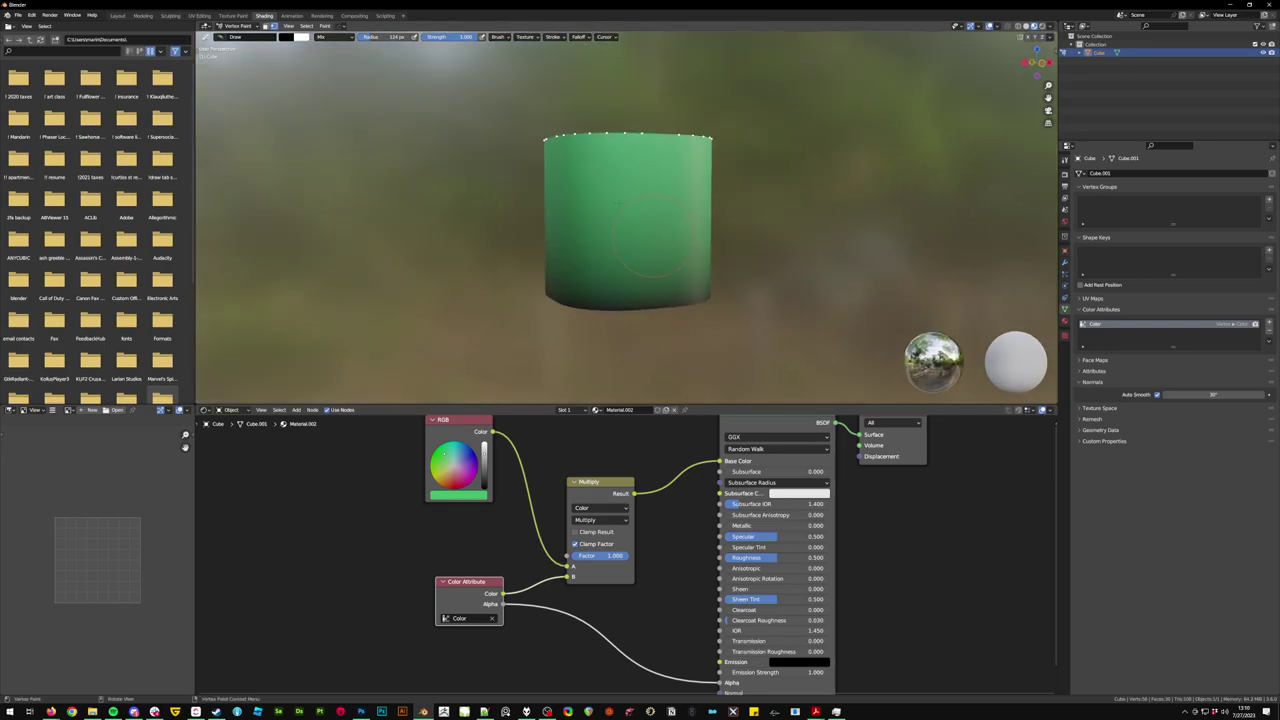
click(338, 37)
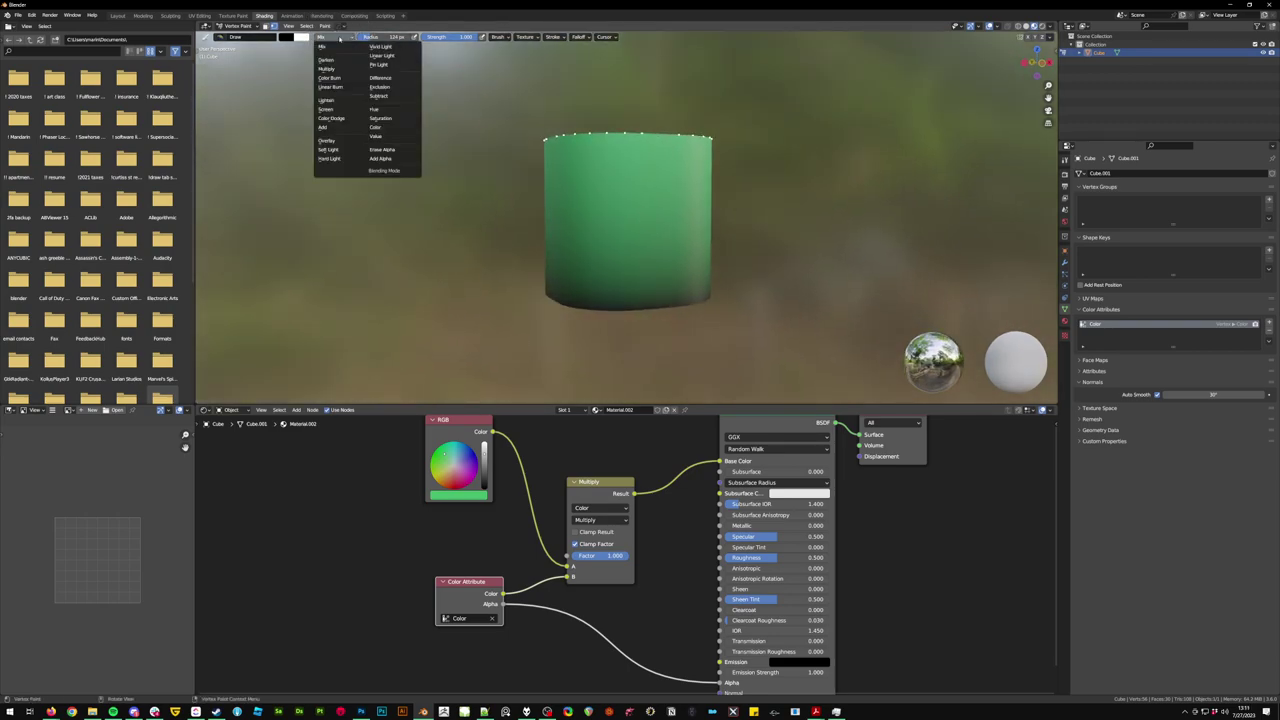
click(383, 150)
middle_drag(890, 285, 905, 275)
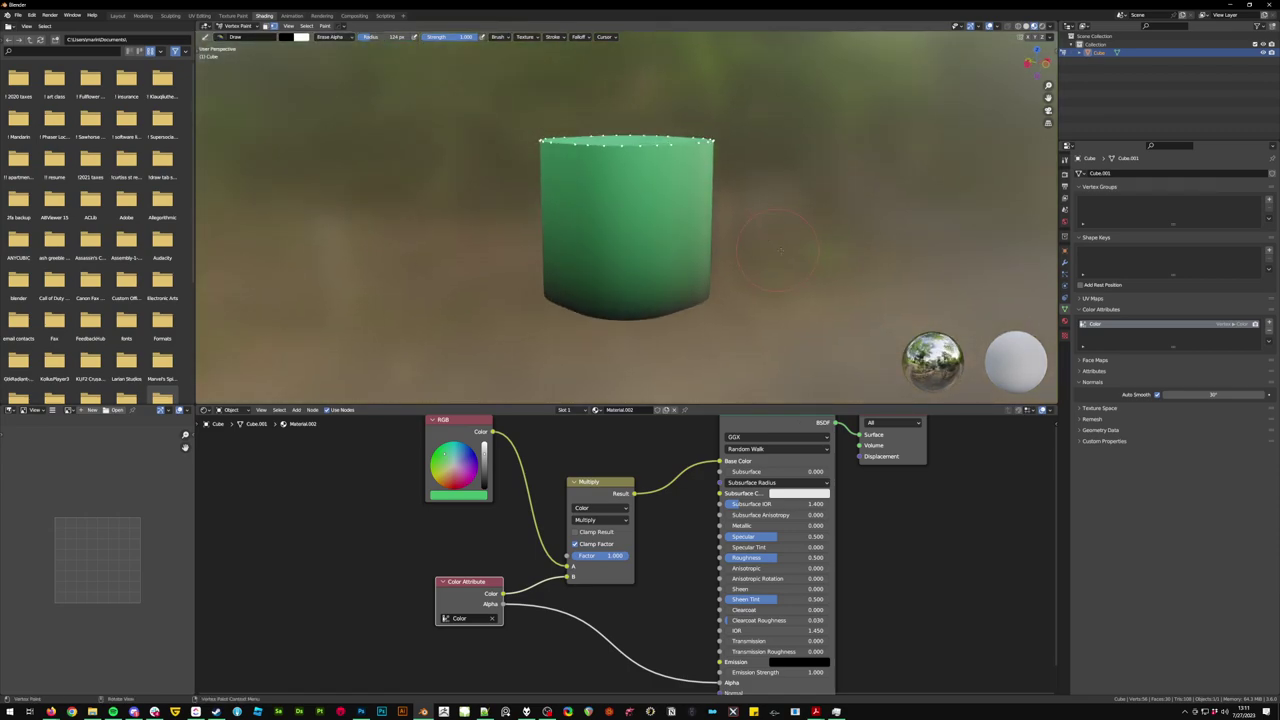
- Set the material's Blend Mode to Alpha Blend
click(1065, 323)
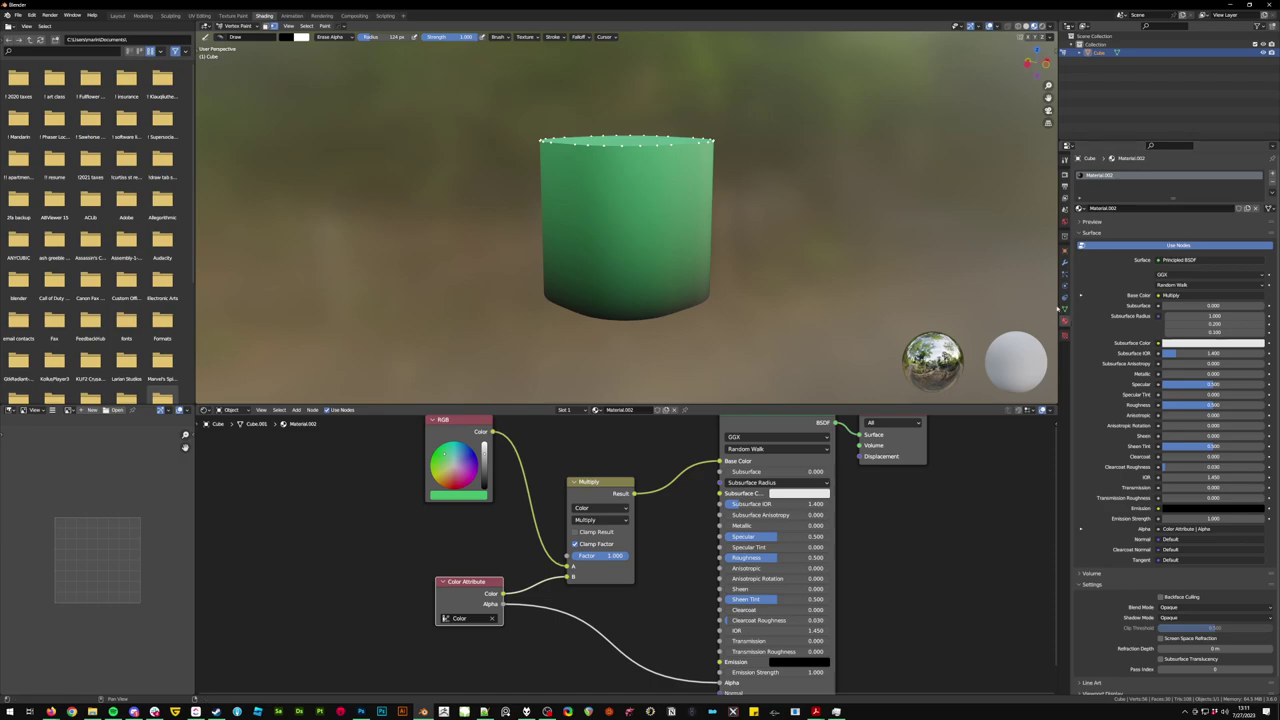
click(1166, 607)
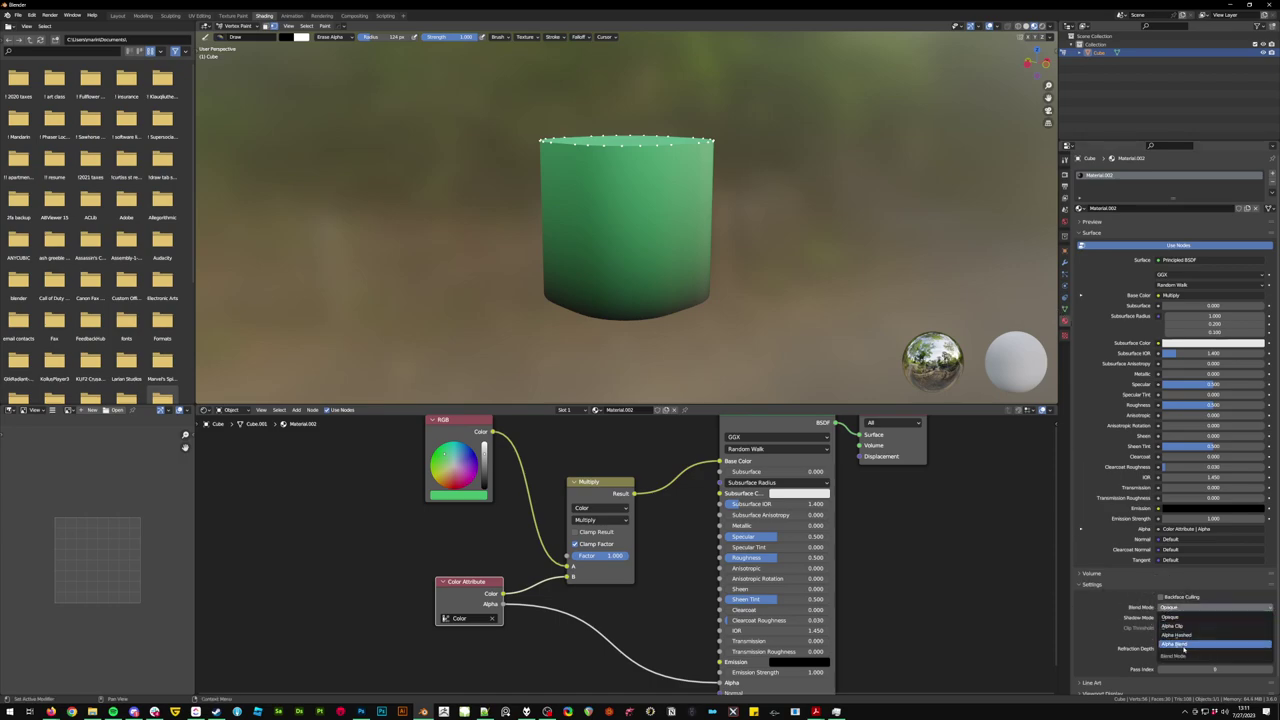
click(1184, 647)
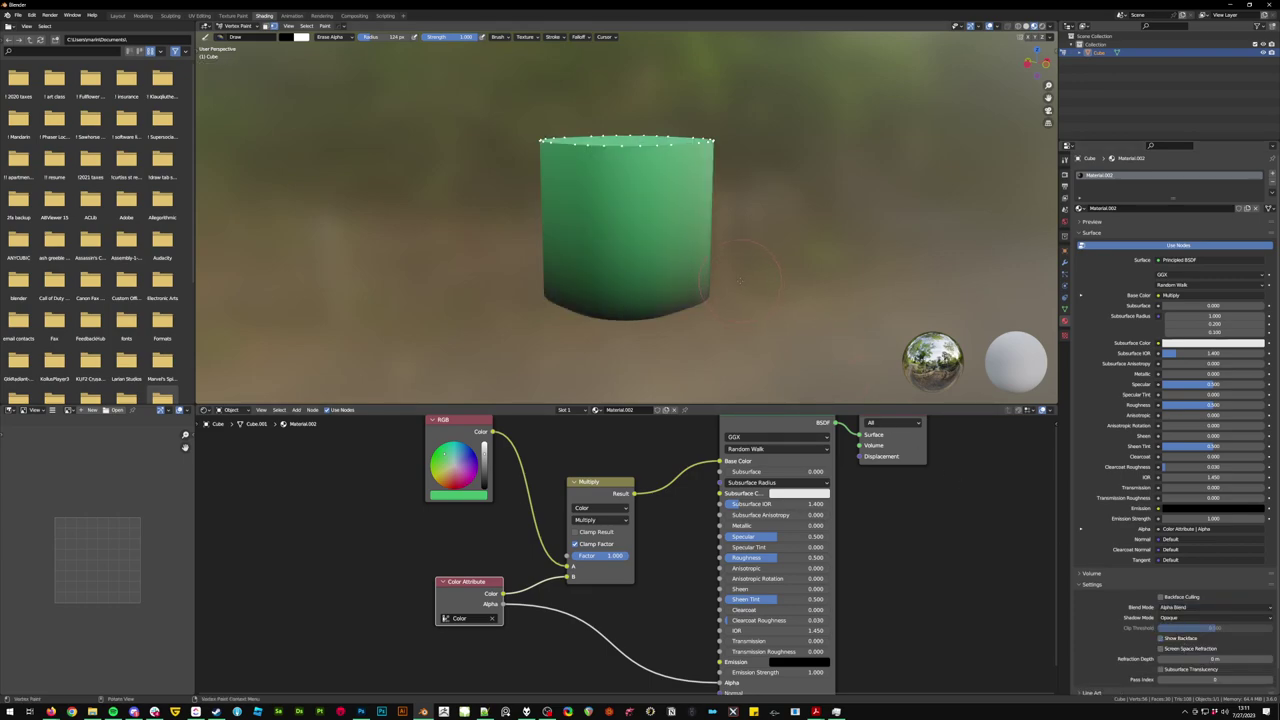
- Paint away the alpha on all vertices around the top rim, and return to Object Mode with nothing selected
middle_drag(643, 172, 641, 160)
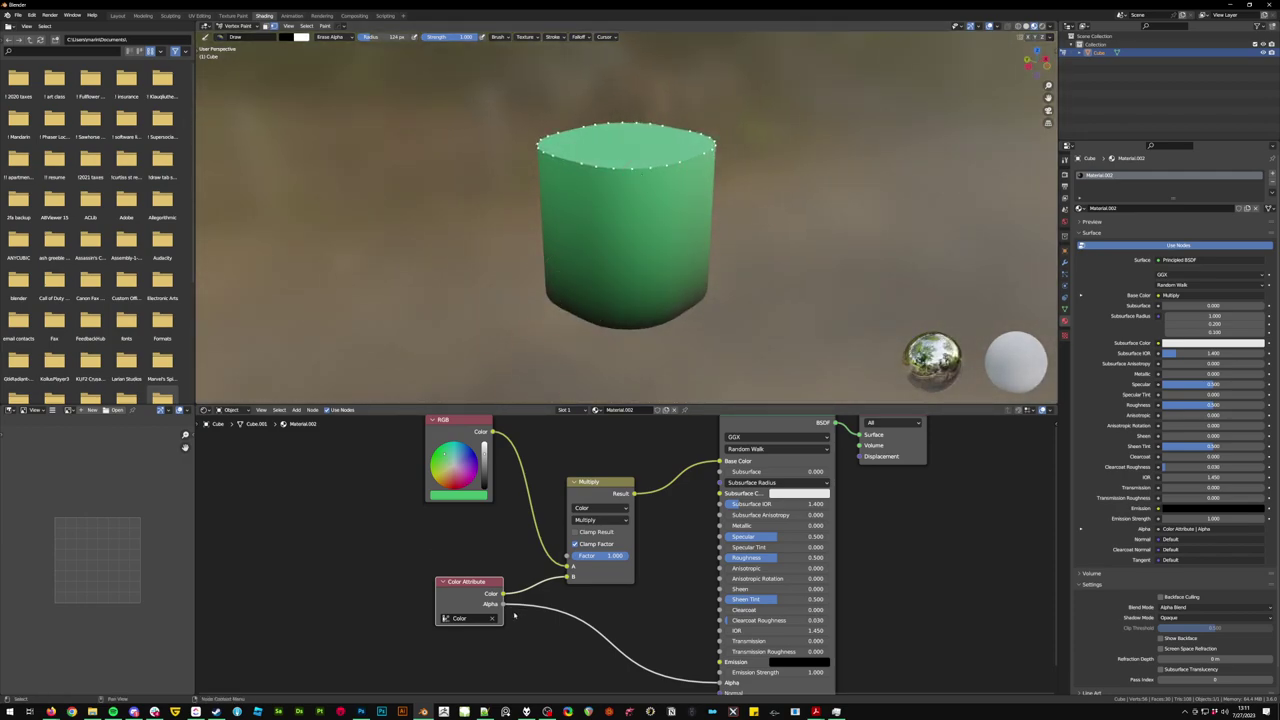
mouse_move(668, 186)
mouse_down()
mouse_move(572, 150)
mouse_move(576, 115)
mouse_up()
drag(672, 160, 696, 176)
middle_drag(698, 178, 610, 170)
drag(640, 165, 694, 166)
middle_drag(694, 166, 608, 161)
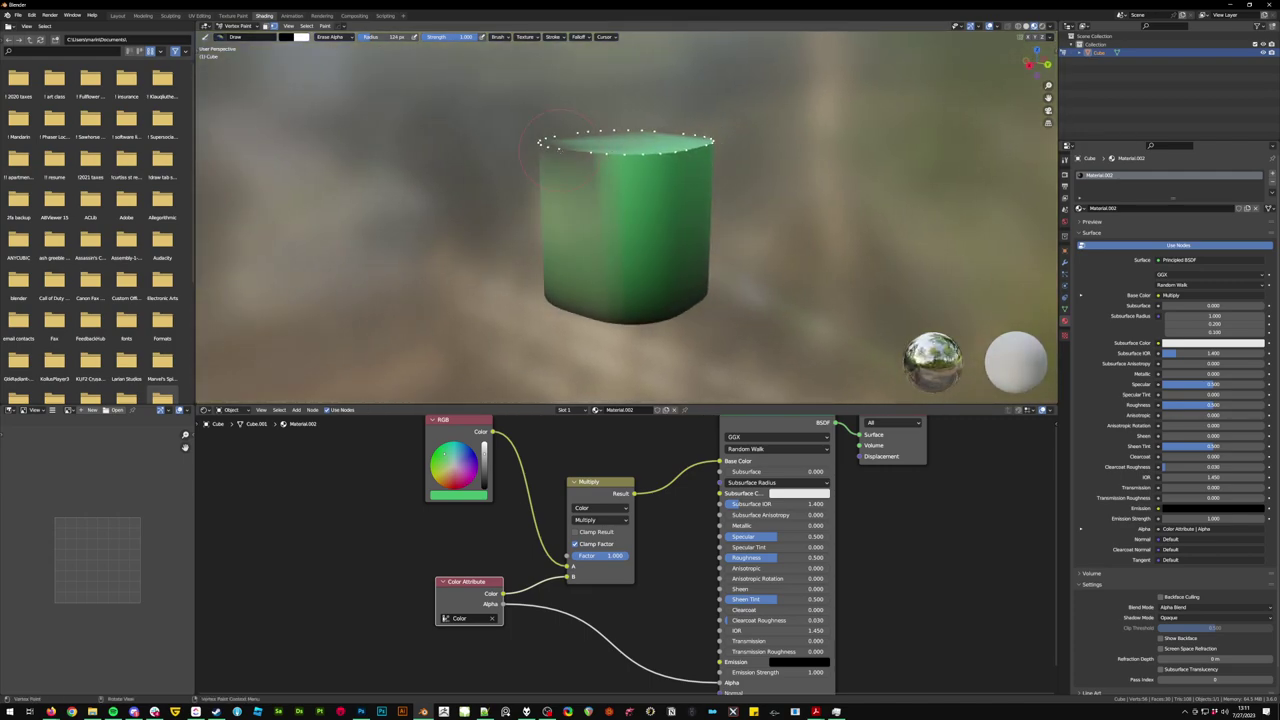
drag(614, 166, 697, 148)
mouse_move(640, 150)
middle_down()
mouse_move(700, 150)
mouse_move(540, 145)
mouse_move(635, 160)
middle_up()
key(ctrl+Tab)
key(alt+a)
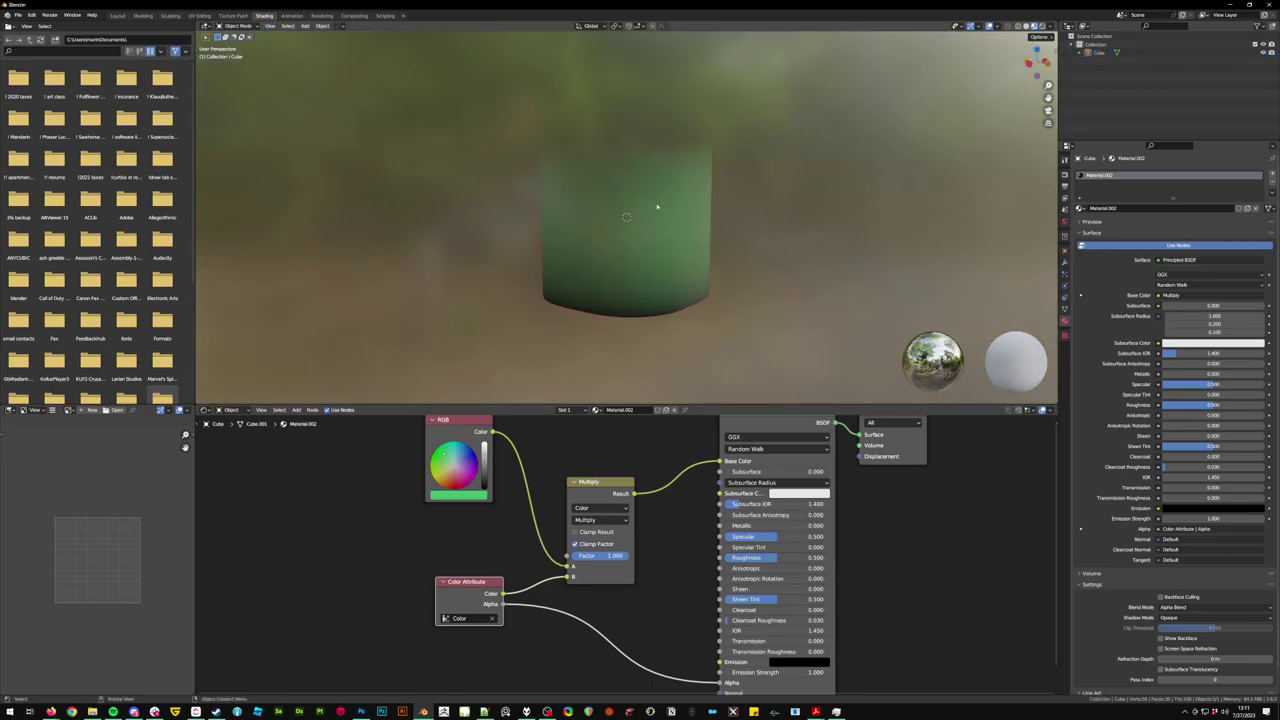
- Change the RGB node's color to a pale pinkish white and leave the cube deselected
mouse_move(657, 206)
middle_down()
mouse_move(606, 147)
mouse_move(640, 200)
mouse_move(663, 191)
mouse_move(597, 177)
mouse_move(545, 141)
mouse_move(631, 191)
mouse_move(659, 142)
middle_up()
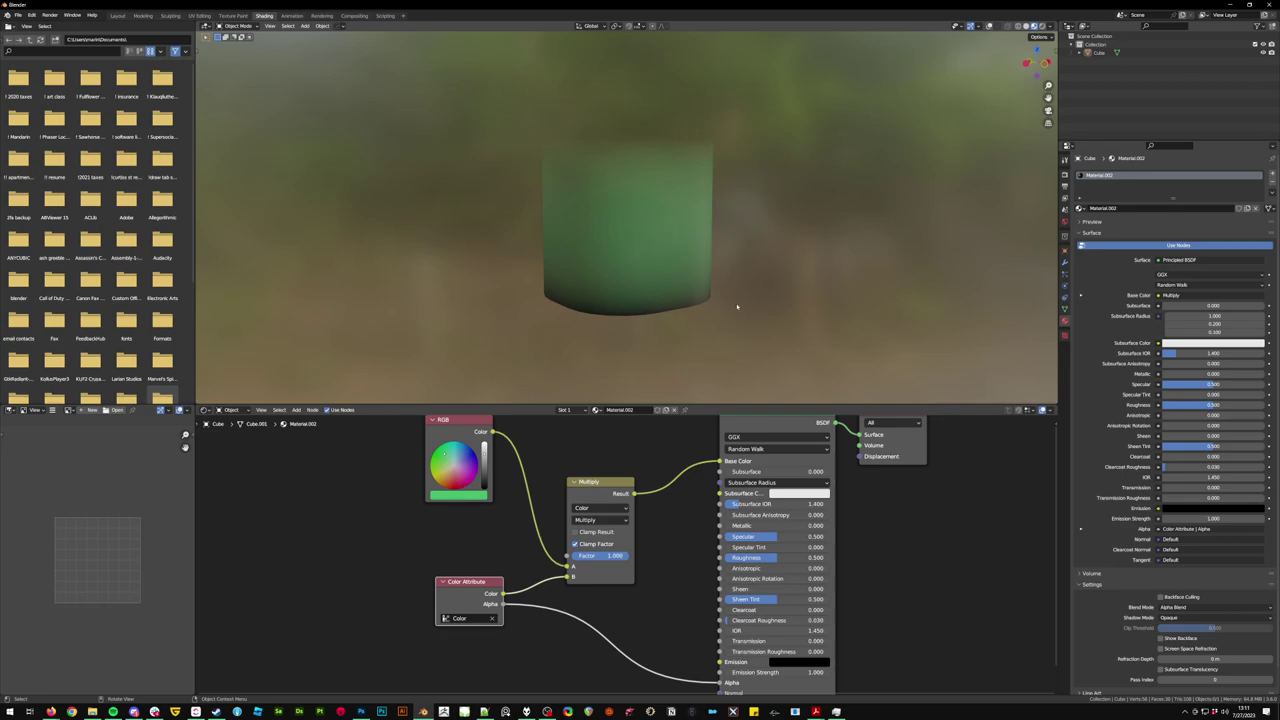
middle_drag(737, 306, 660, 266)
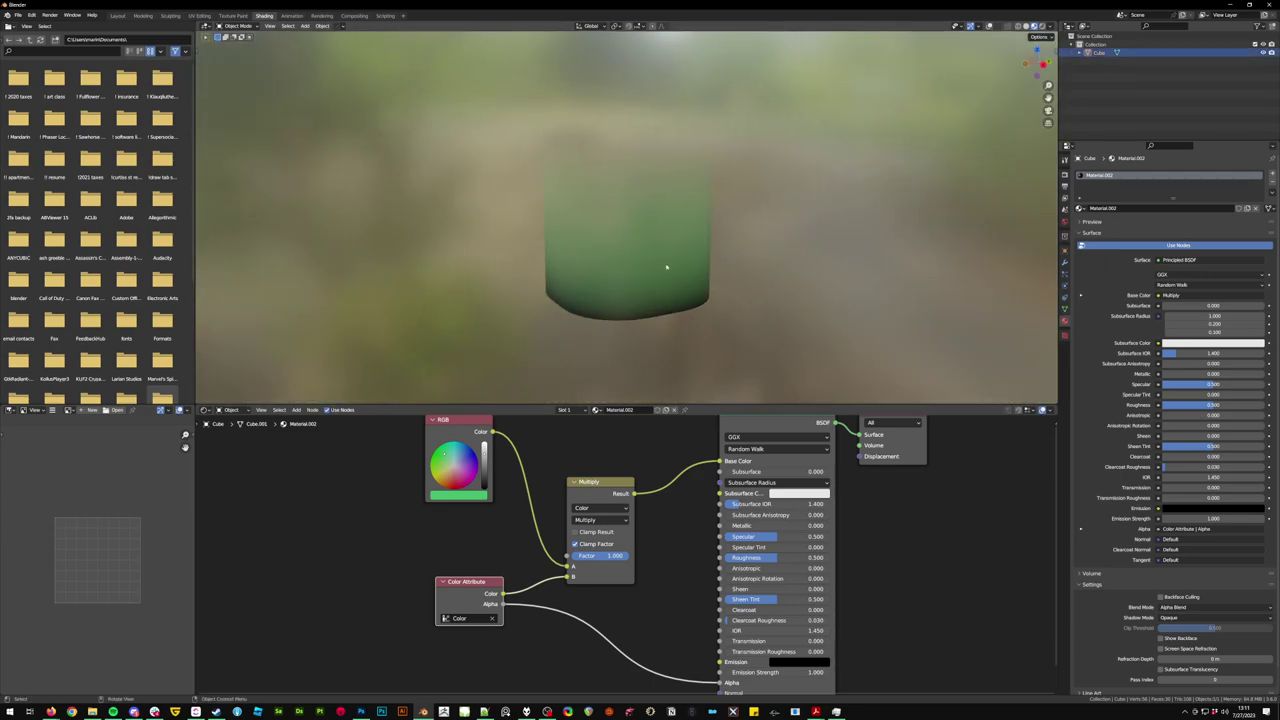
drag(459, 468, 455, 467)
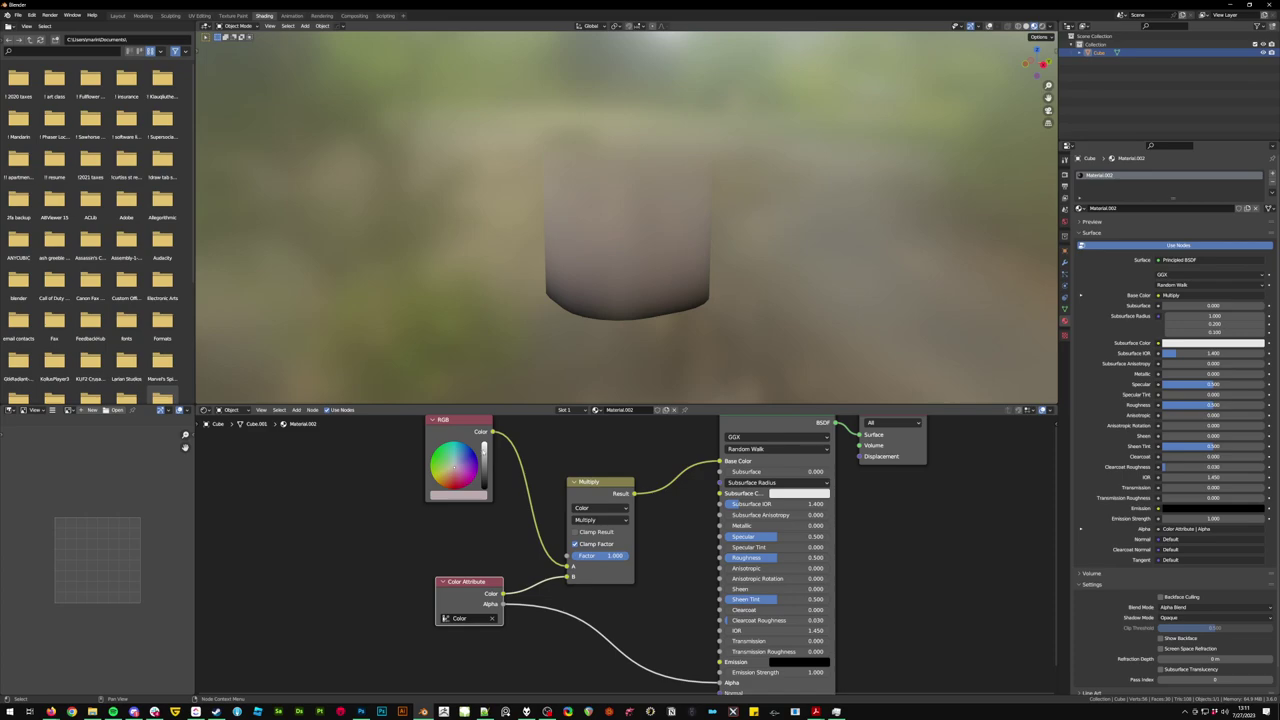
middle_drag(580, 257, 703, 234)
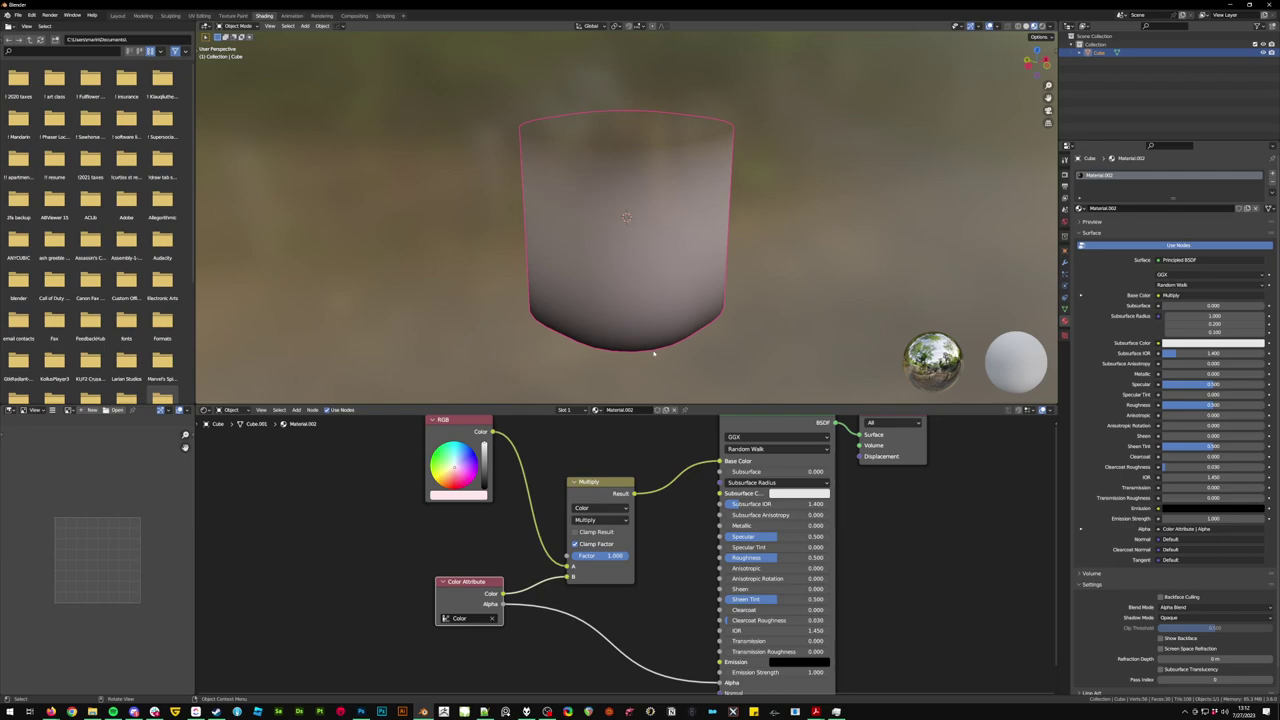
click(741, 307)
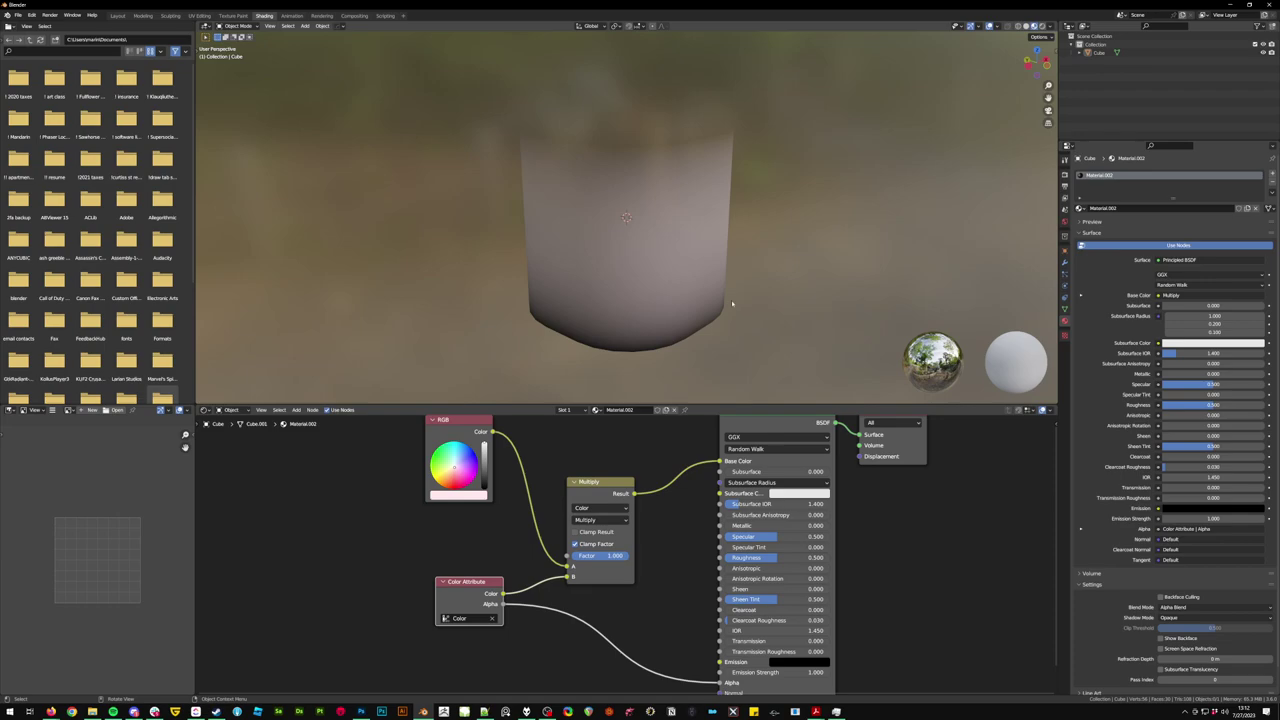